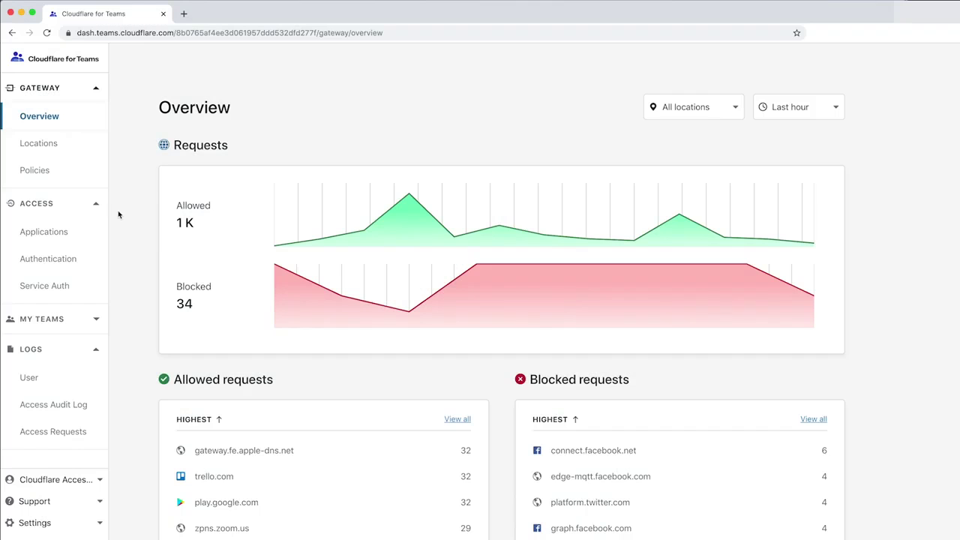
Step: Open the AzureAD login method's configuration from the Access authentication settings
{"action": "left_click", "coordinate": [65, 260]}
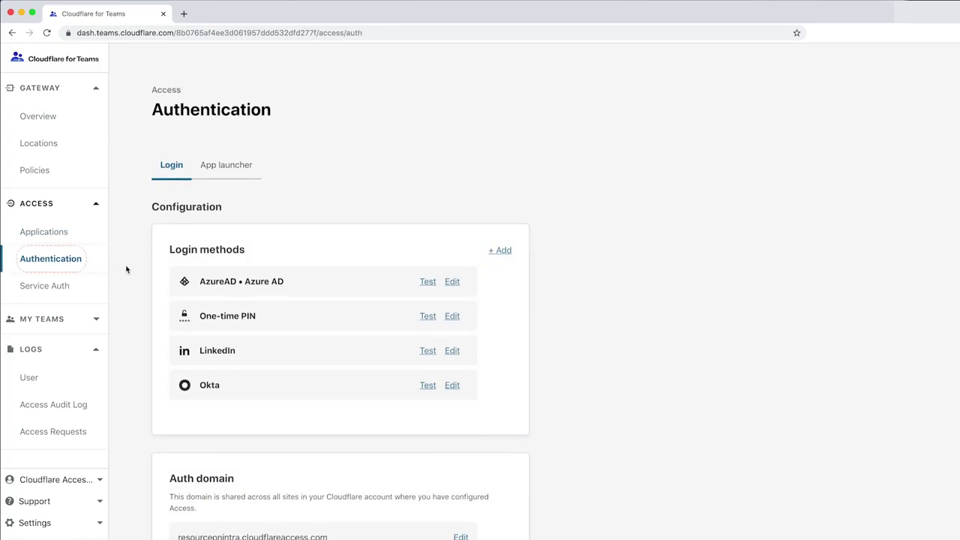
{"action": "scroll", "coordinate": [125, 268], "scroll_direction": "down", "scroll_amount": 1}
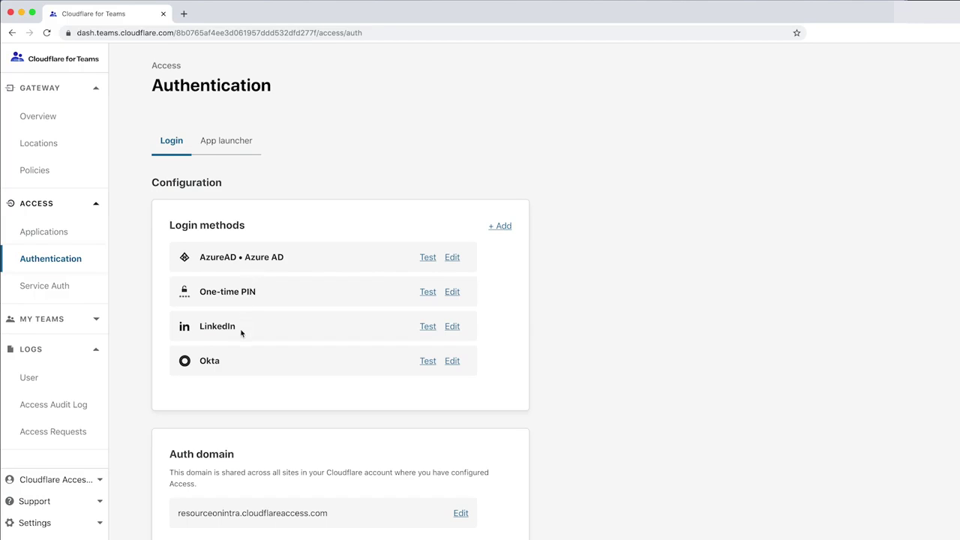
{"action": "left_click", "coordinate": [452, 257]}
{"action": "scroll", "coordinate": [450, 288], "scroll_direction": "down", "scroll_amount": 1}
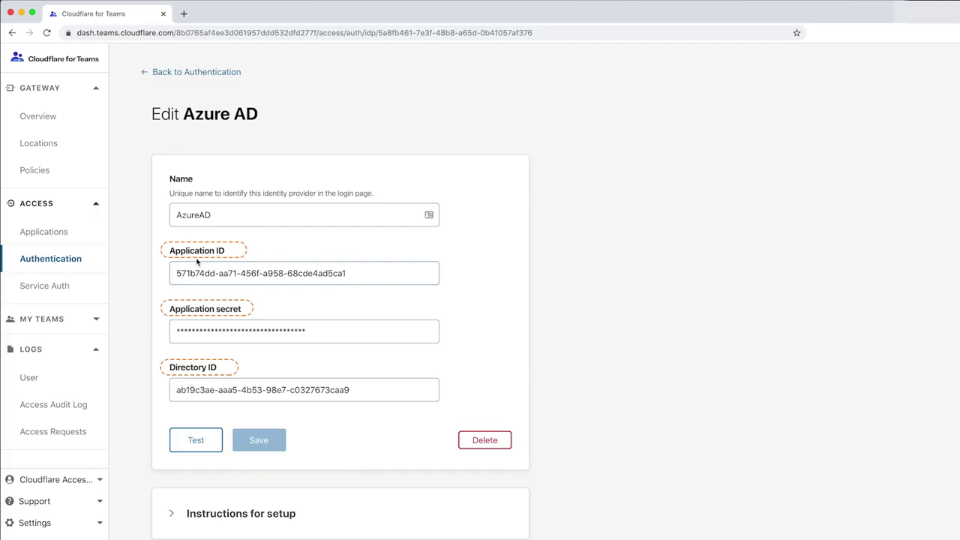
Step: Expand the Azure AD setup instructions and read through the registration steps
{"action": "left_click", "coordinate": [173, 514]}
{"action": "scroll", "coordinate": [173, 490], "scroll_direction": "down", "scroll_amount": 3}
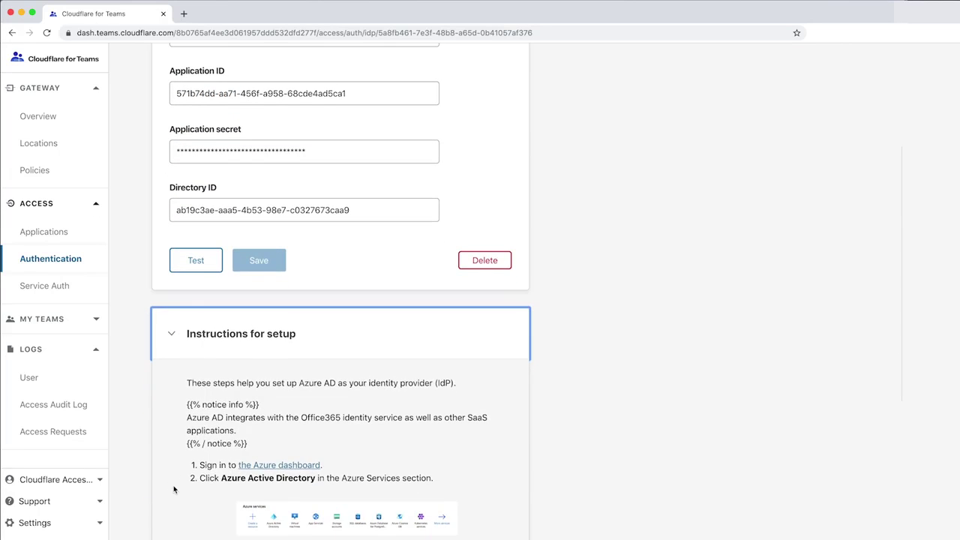
{"action": "scroll", "coordinate": [173, 490], "scroll_direction": "down", "scroll_amount": 5}
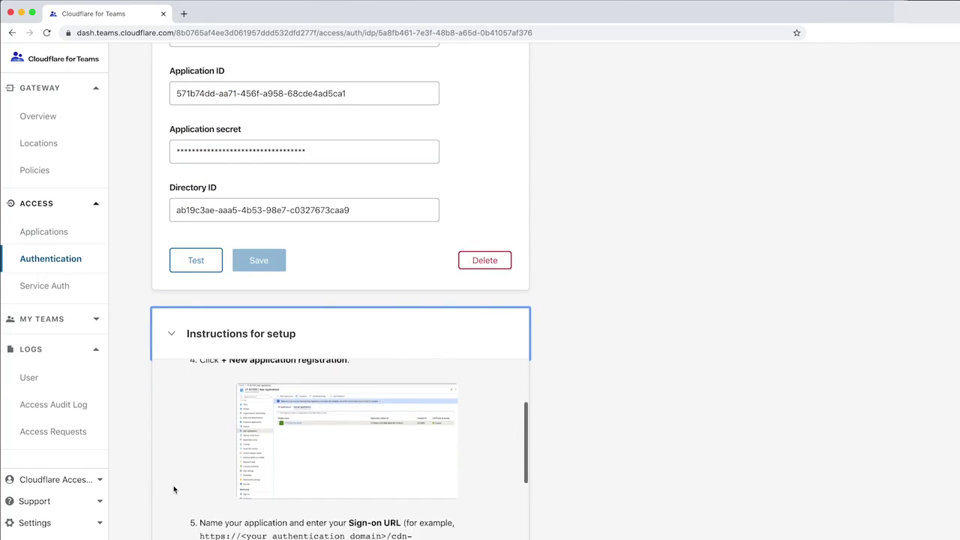
{"action": "scroll", "coordinate": [174, 490], "scroll_direction": "down", "scroll_amount": 1}
{"action": "scroll", "coordinate": [173, 490], "scroll_direction": "down", "scroll_amount": 4}
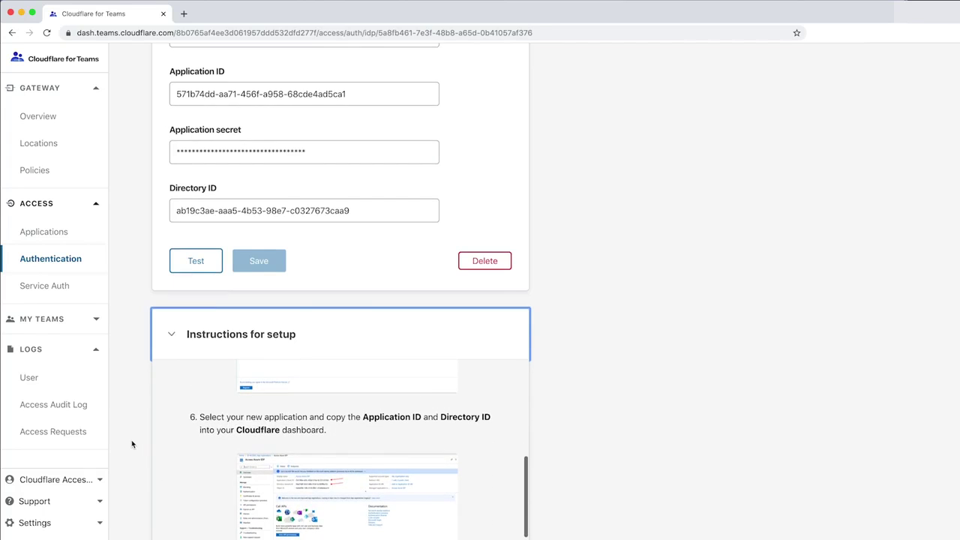
{"action": "scroll", "coordinate": [132, 440], "scroll_direction": "up", "scroll_amount": 3}
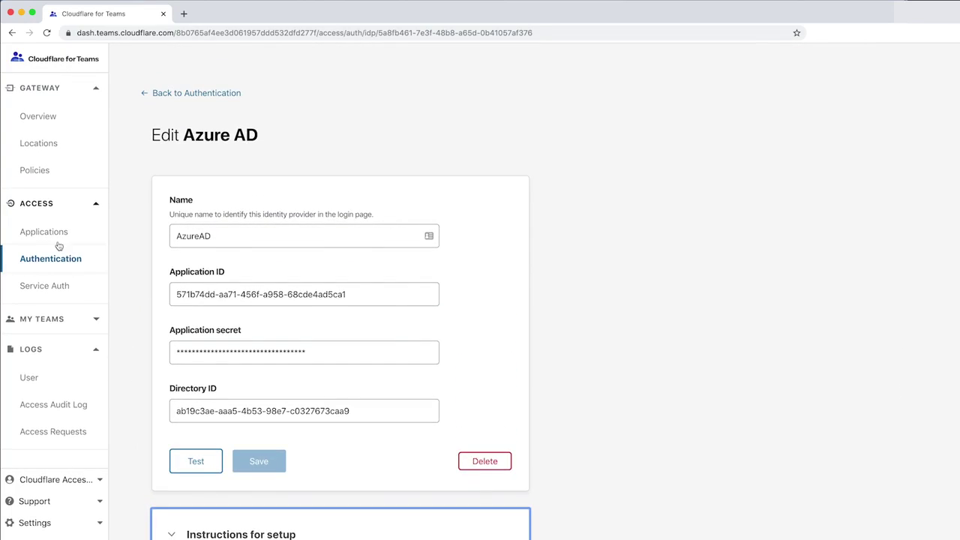
Step: Open the Access applications list and check the resourceonintra.net site in a new tab, closing that tab when done
{"action": "left_click", "coordinate": [54, 238]}
{"action": "key", "text": "ctrl+t"}
{"action": "type", "text": "resource"}
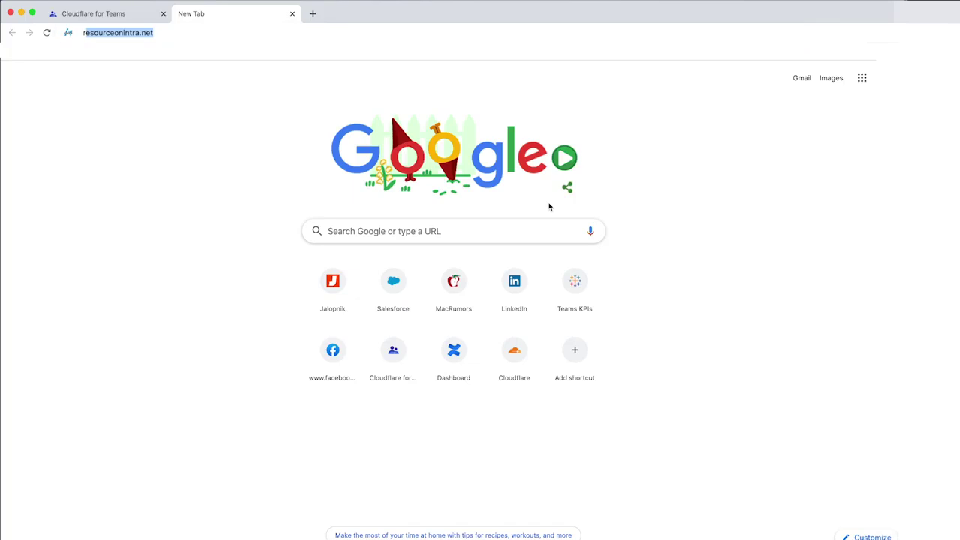
{"action": "type", "text": "onintra.net"}
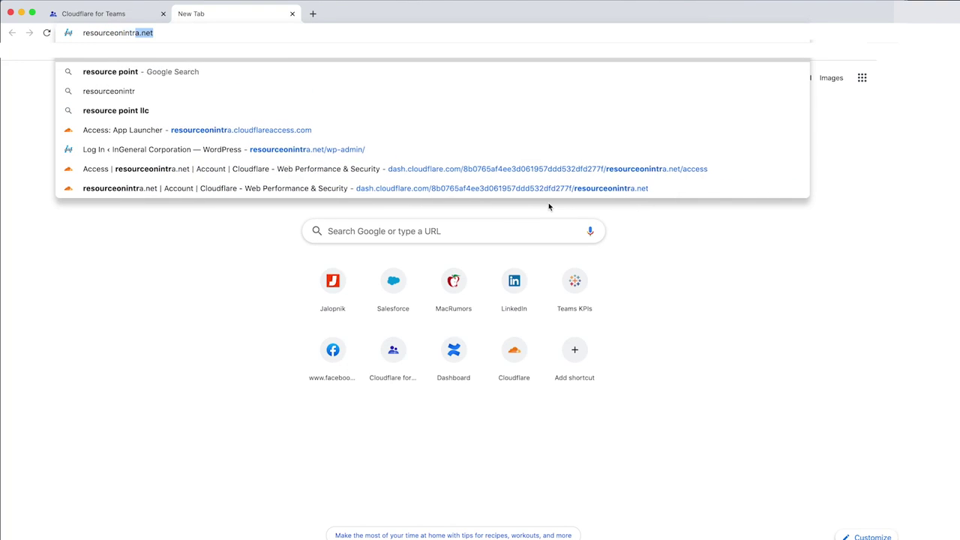
{"action": "key", "text": "Return"}
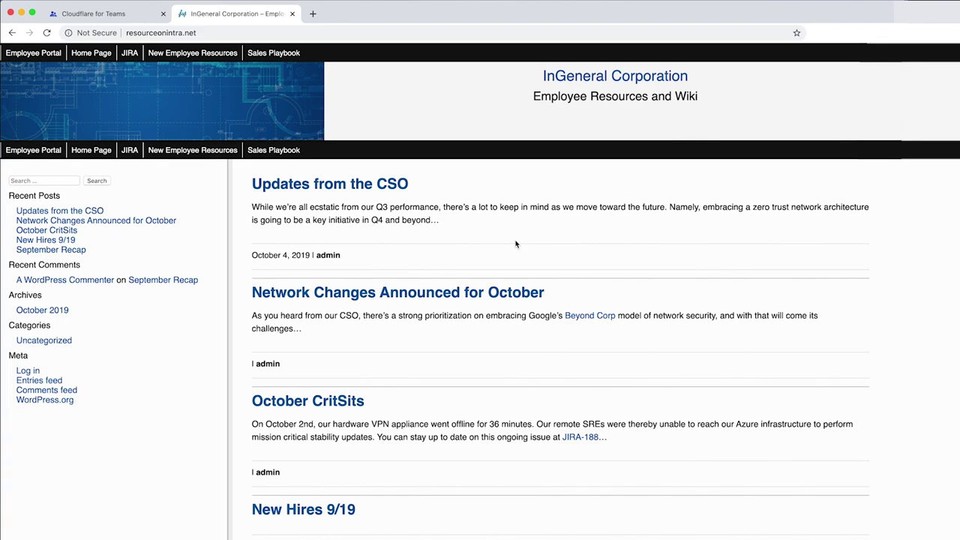
{"action": "key", "text": "super+w"}
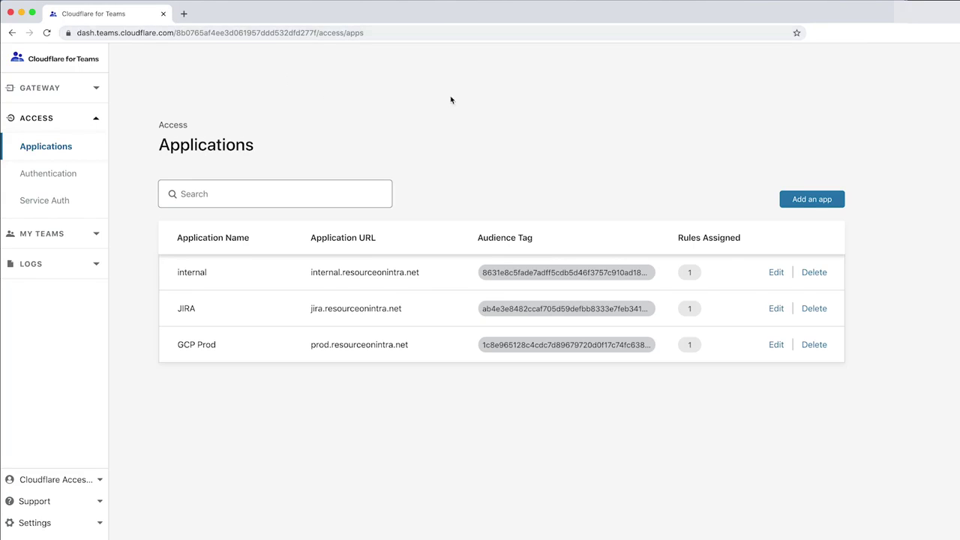
Step: Start a new application policy named My Internal Wiki for the domain resourceonintra.net with a 24-hour session duration
{"action": "left_click", "coordinate": [814, 204]}
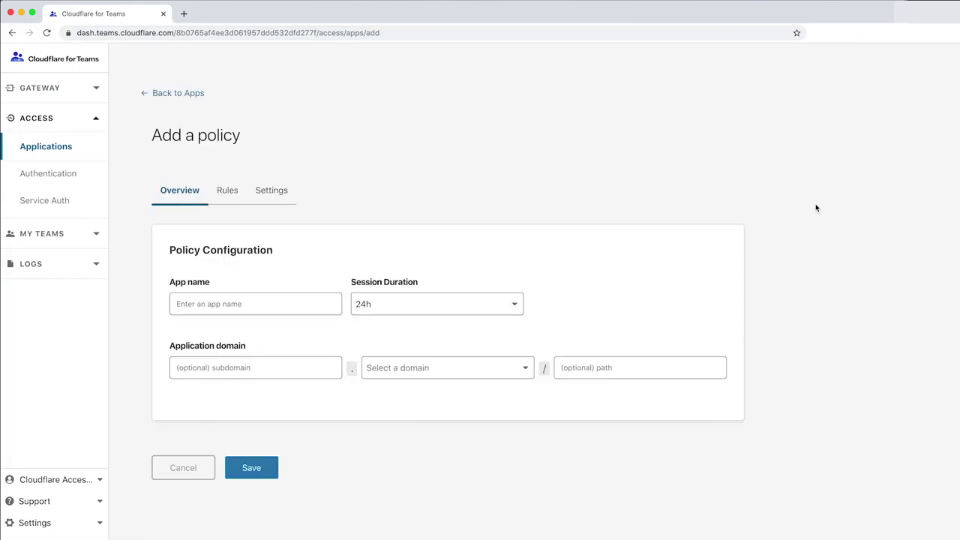
{"action": "left_click", "coordinate": [442, 367]}
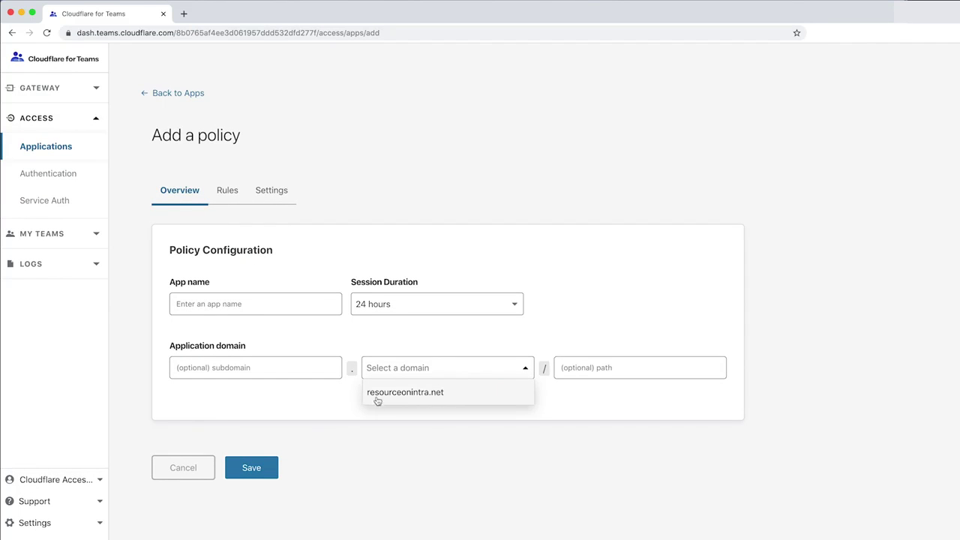
{"action": "left_click", "coordinate": [440, 399]}
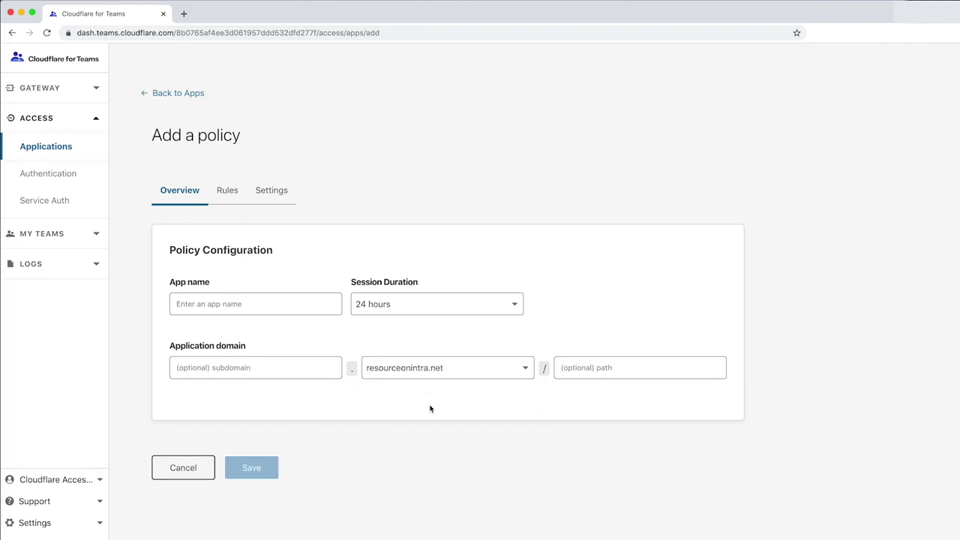
{"action": "left_click", "coordinate": [223, 305]}
{"action": "type", "text": "My Internal Wiki"}
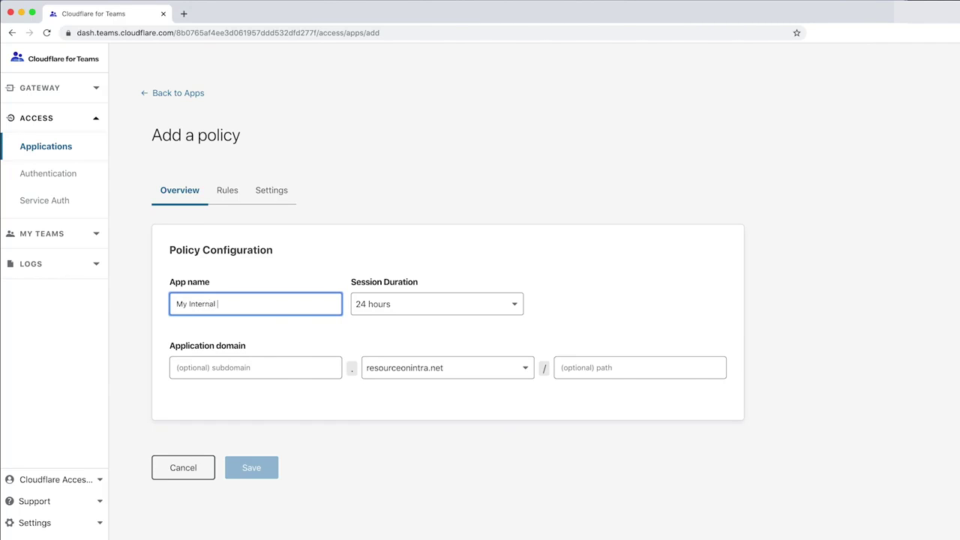
{"action": "left_click", "coordinate": [369, 303]}
{"action": "left_click", "coordinate": [390, 311]}
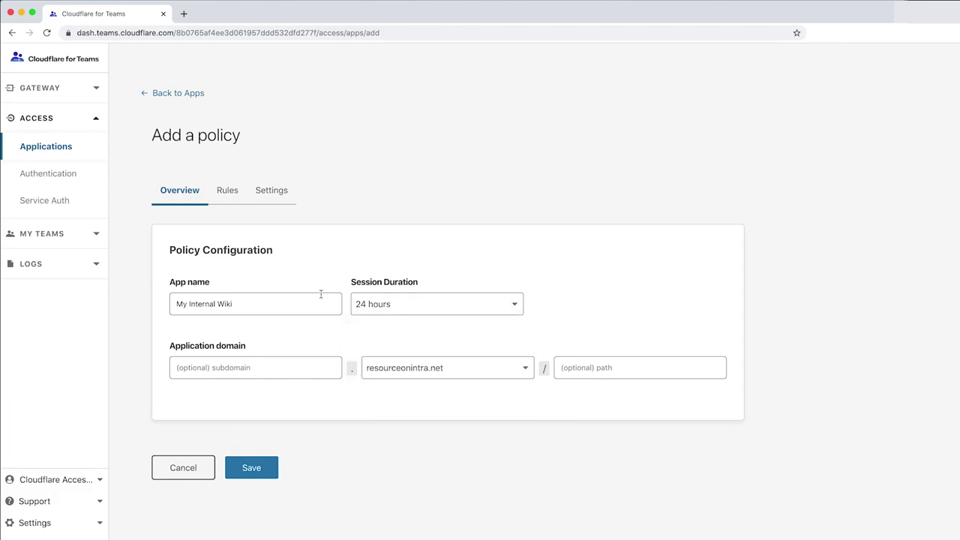
Step: Add a rule named Just Me with the Allow action to the application's policy
{"action": "left_click", "coordinate": [222, 200]}
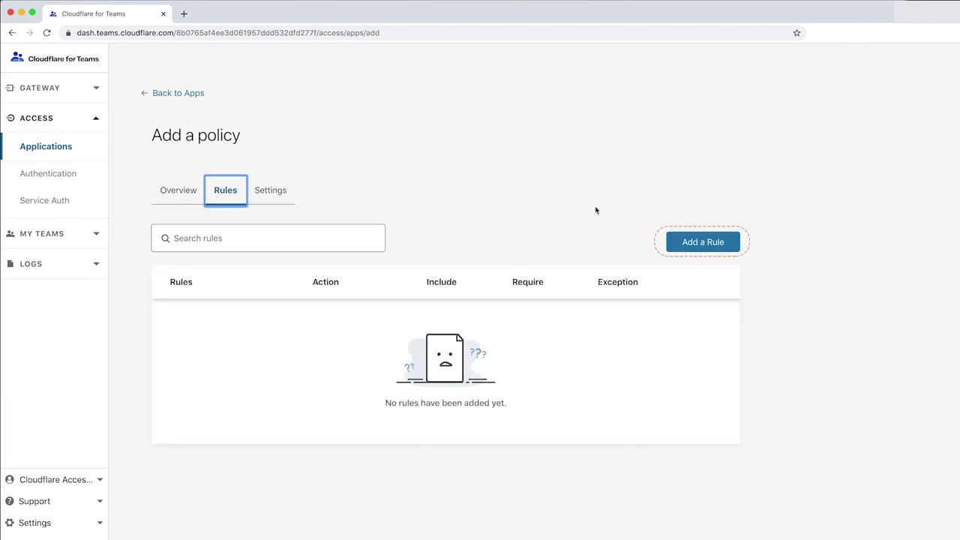
{"action": "left_click", "coordinate": [708, 249]}
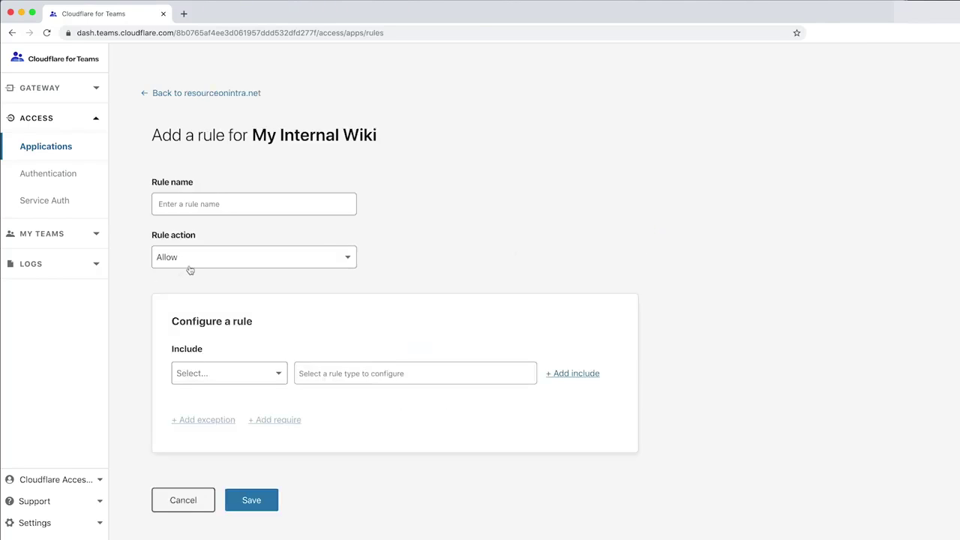
{"action": "left_click", "coordinate": [217, 205]}
{"action": "type", "text": "Just Me"}
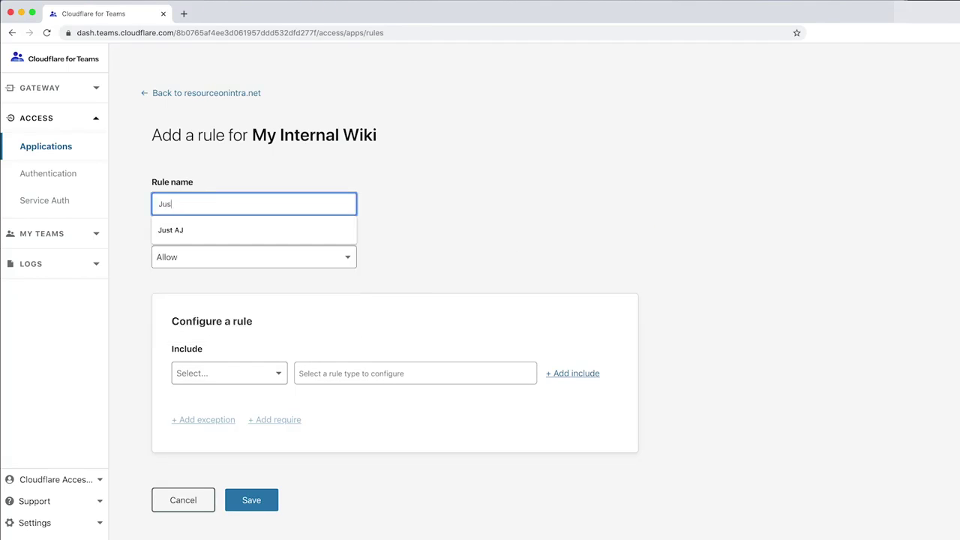
{"action": "left_click", "coordinate": [243, 258]}
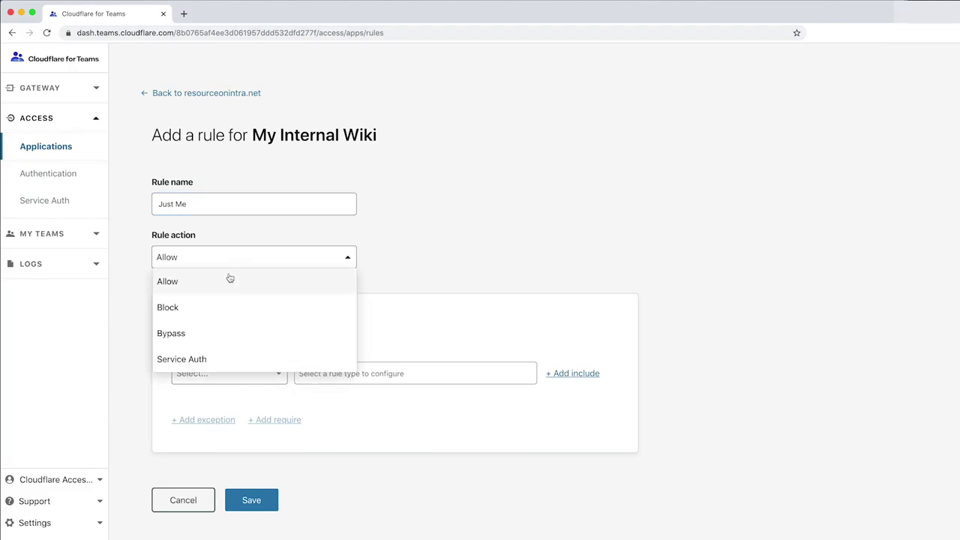
{"action": "left_click", "coordinate": [231, 278]}
Step: Look through the rule types available for the Include condition, from Emails down to Okta Groups
{"action": "left_click", "coordinate": [224, 381]}
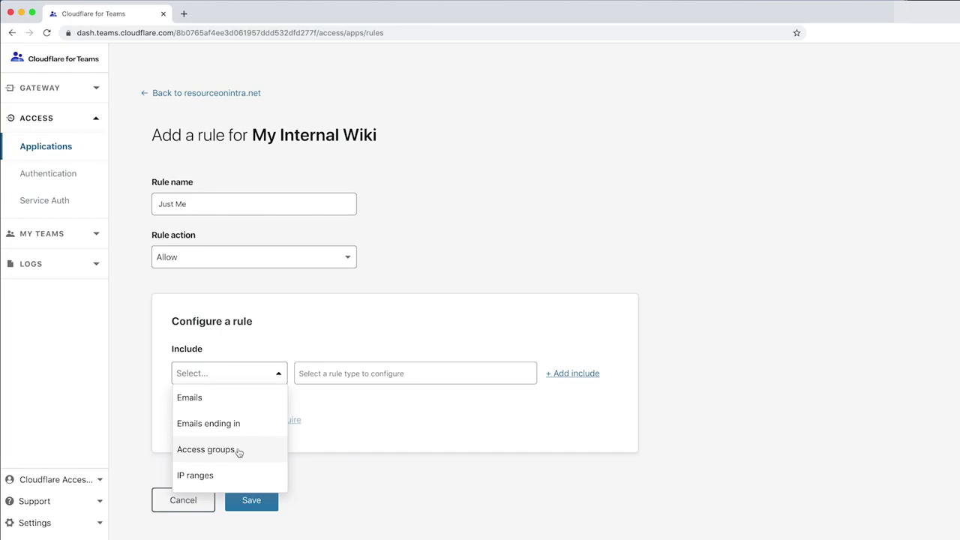
{"action": "scroll", "coordinate": [238, 451], "scroll_direction": "down", "scroll_amount": 1}
{"action": "scroll", "coordinate": [238, 451], "scroll_direction": "down", "scroll_amount": 1}
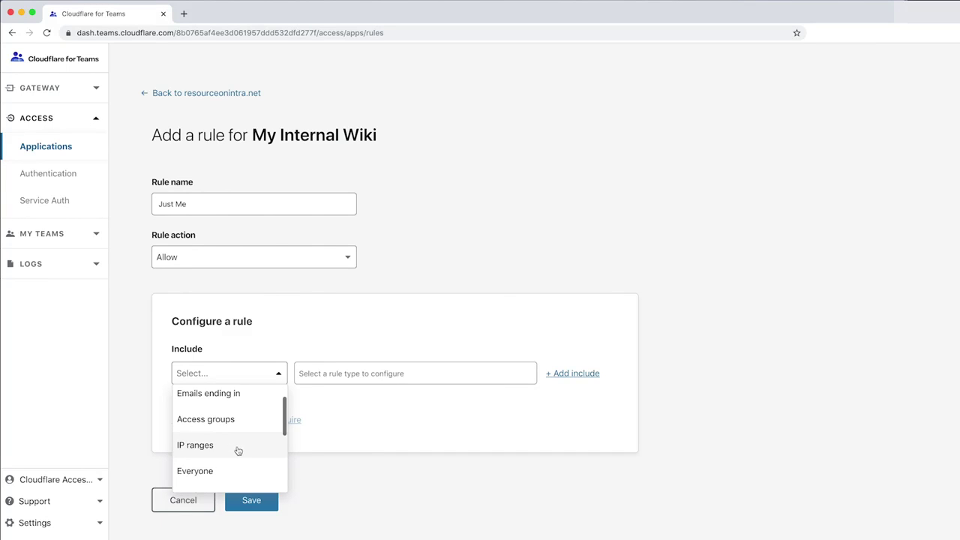
{"action": "scroll", "coordinate": [238, 451], "scroll_direction": "down", "scroll_amount": 1}
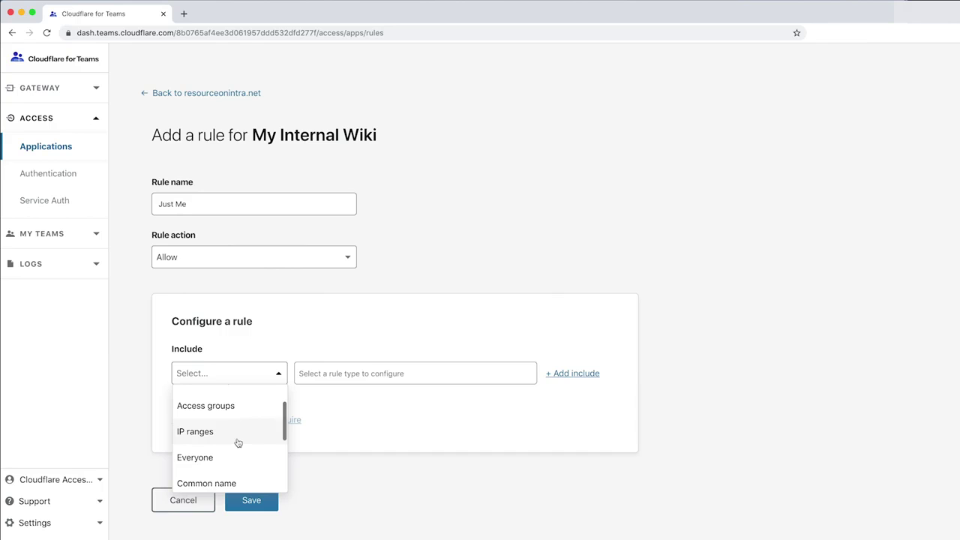
{"action": "scroll", "coordinate": [240, 441], "scroll_direction": "down", "scroll_amount": 2}
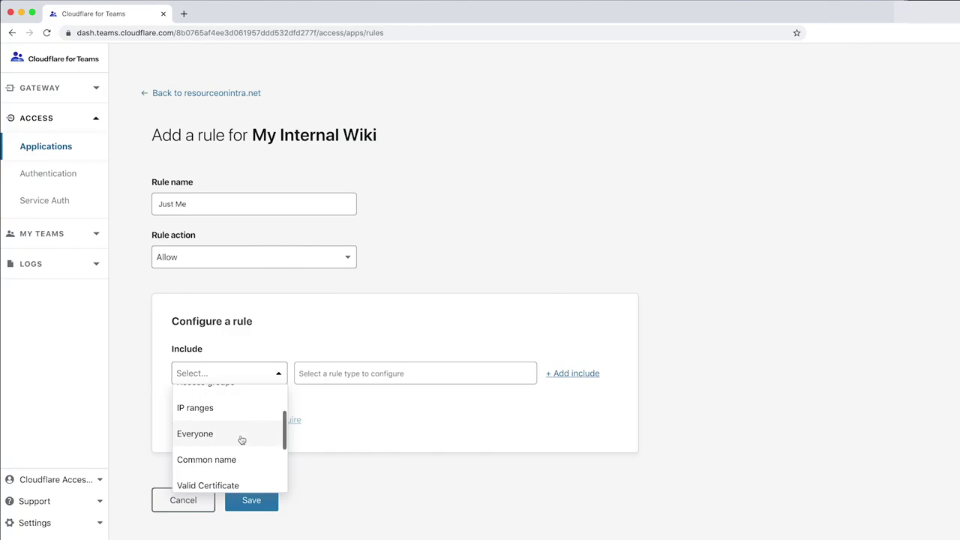
{"action": "scroll", "coordinate": [210, 443], "scroll_direction": "down", "scroll_amount": 5}
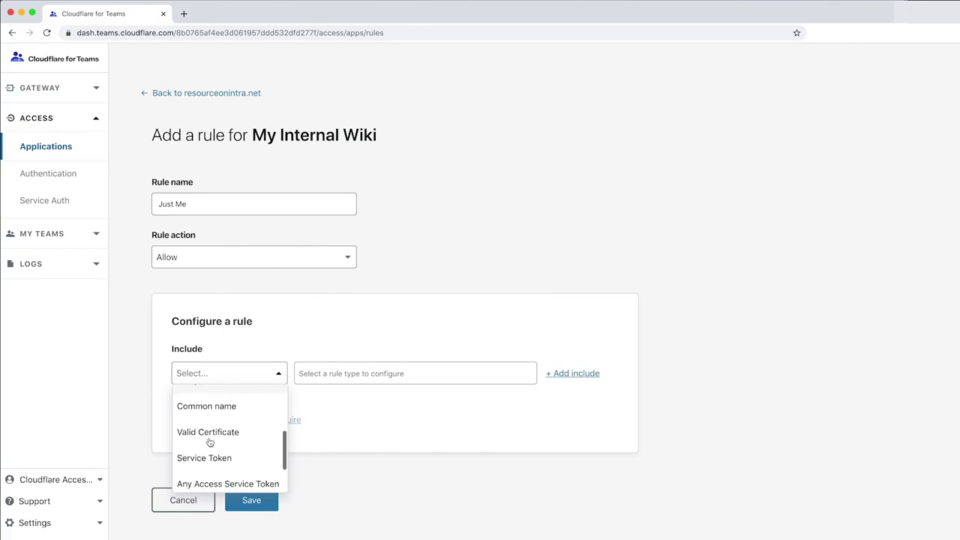
{"action": "scroll", "coordinate": [210, 443], "scroll_direction": "down", "scroll_amount": 3}
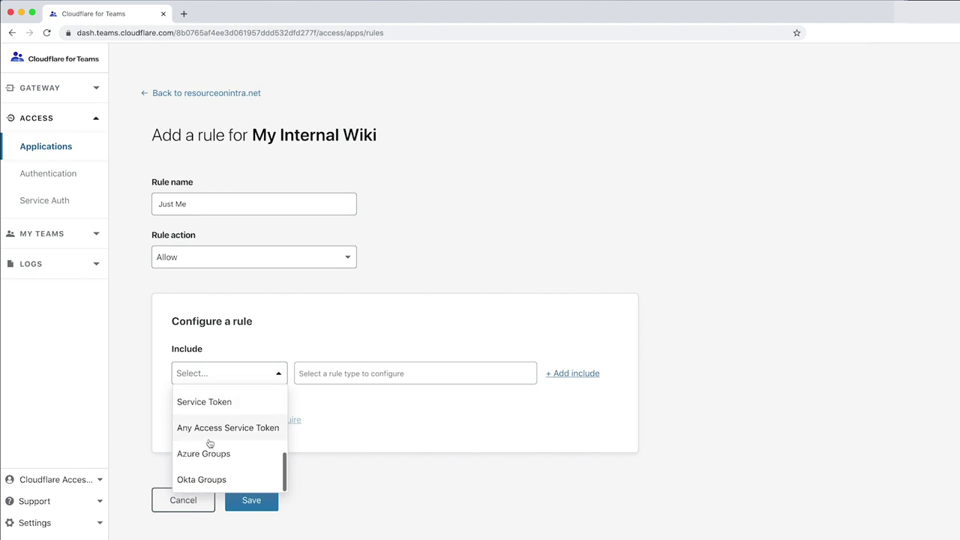
{"action": "scroll", "coordinate": [251, 401], "scroll_direction": "up", "scroll_amount": 10}
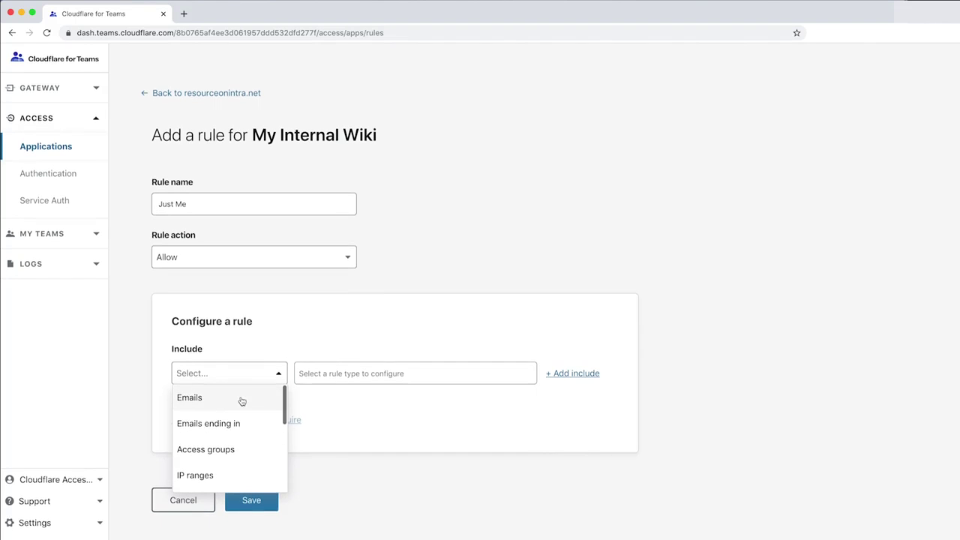
Step: Set the Include condition to Emails and enter the permitted person's email address
{"action": "left_click", "coordinate": [242, 401]}
{"action": "left_click", "coordinate": [335, 373]}
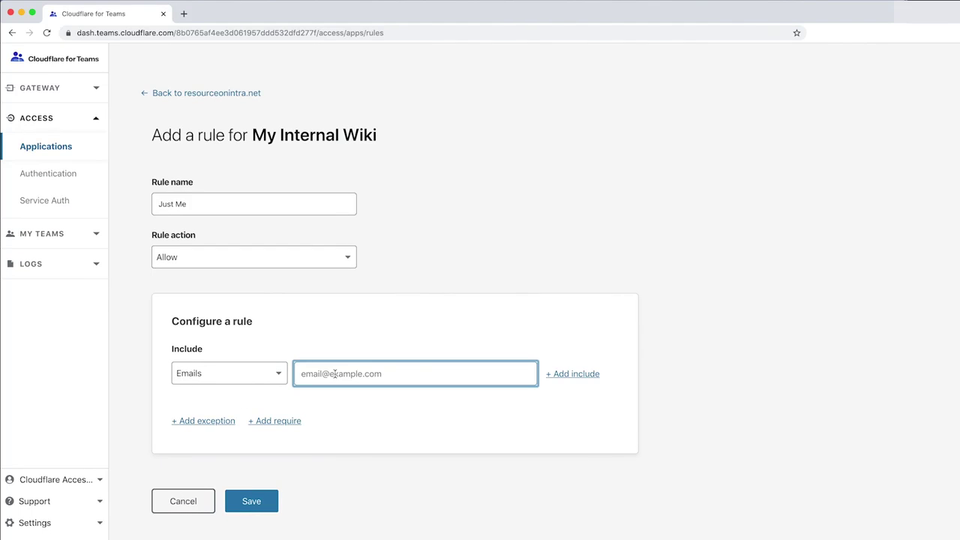
{"action": "type", "text": "alber"}
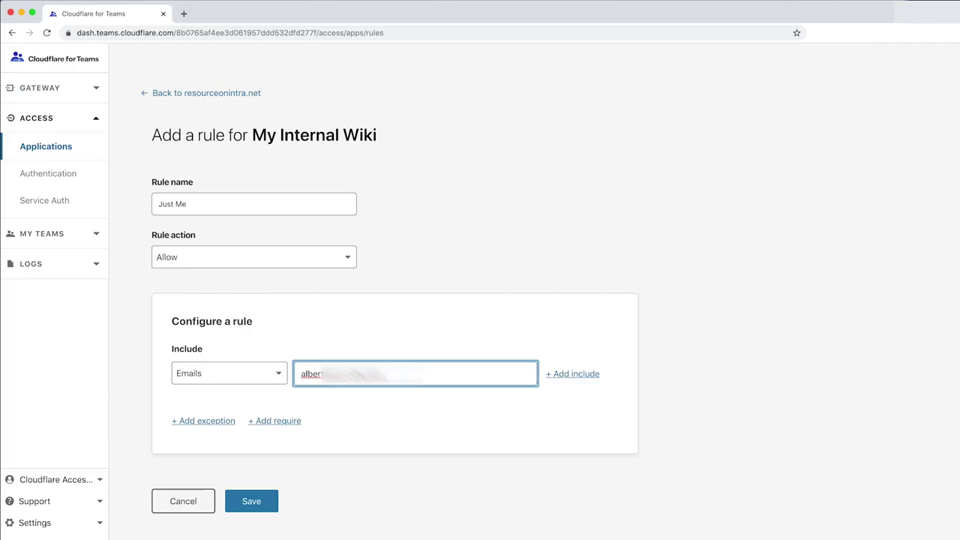
{"action": "type", "text": "tcom"}
{"action": "left_click", "coordinate": [352, 414]}
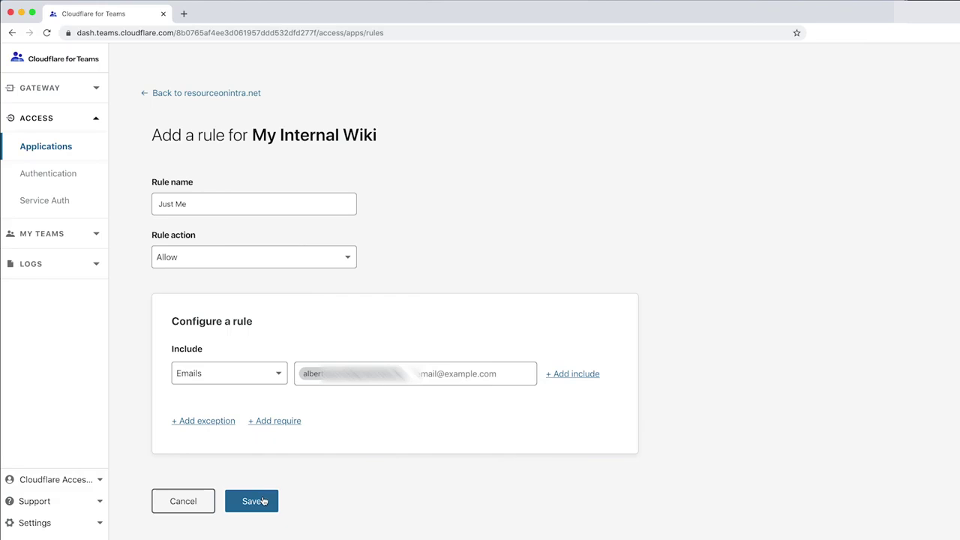
Step: Add a second include condition, an exception and a require condition to the rule, leaving them all blank
{"action": "left_click", "coordinate": [570, 375]}
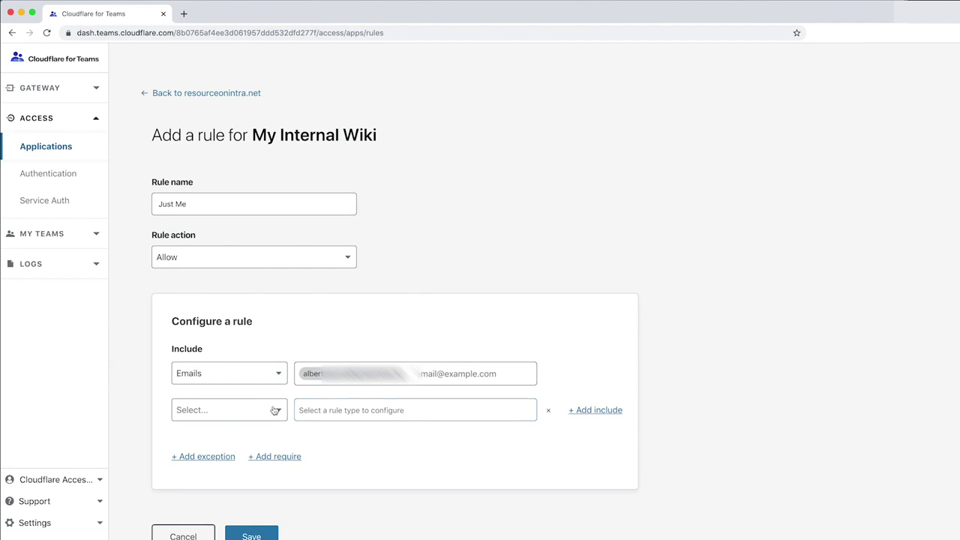
{"action": "left_click", "coordinate": [204, 457]}
{"action": "scroll", "coordinate": [208, 487], "scroll_direction": "down", "scroll_amount": 2}
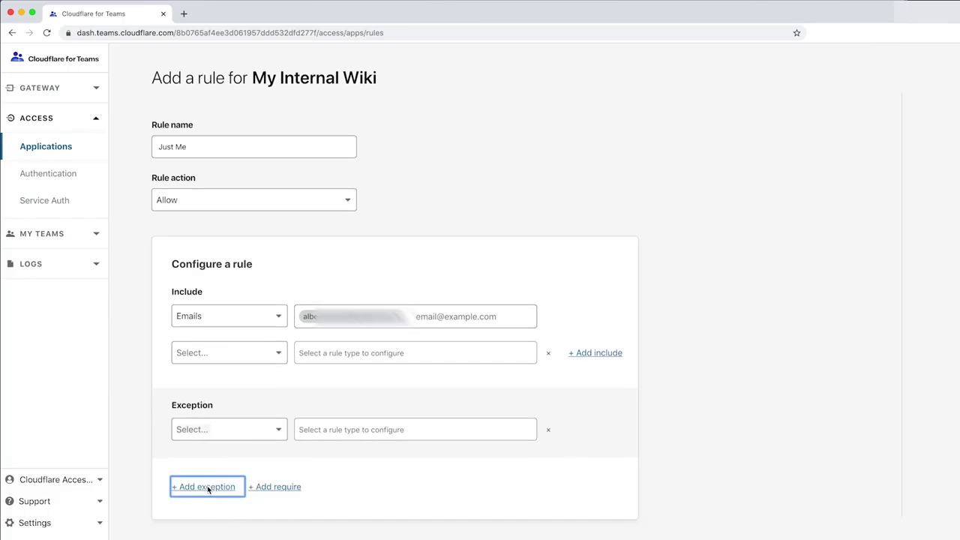
{"action": "left_click", "coordinate": [277, 487]}
{"action": "scroll", "coordinate": [274, 491], "scroll_direction": "down", "scroll_amount": 2}
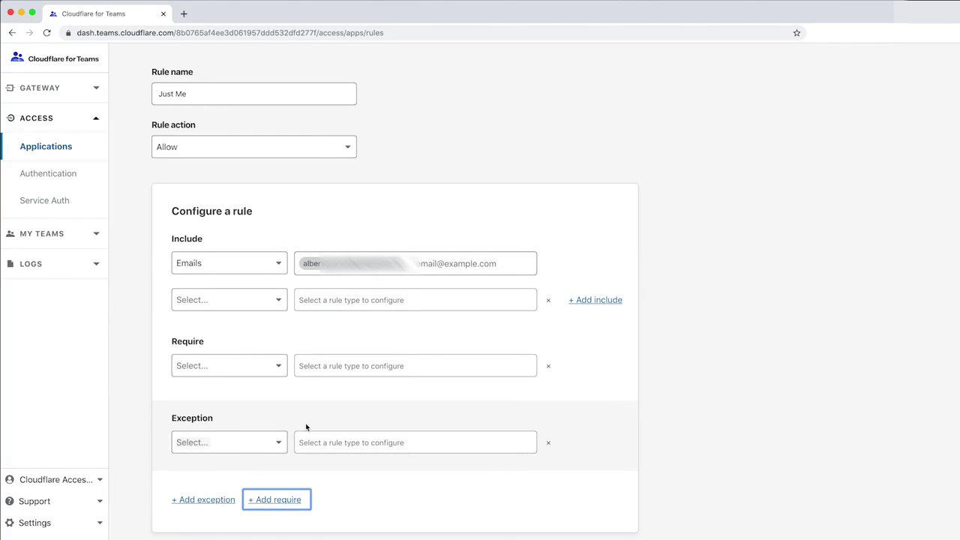
{"action": "scroll", "coordinate": [305, 426], "scroll_direction": "down", "scroll_amount": 2}
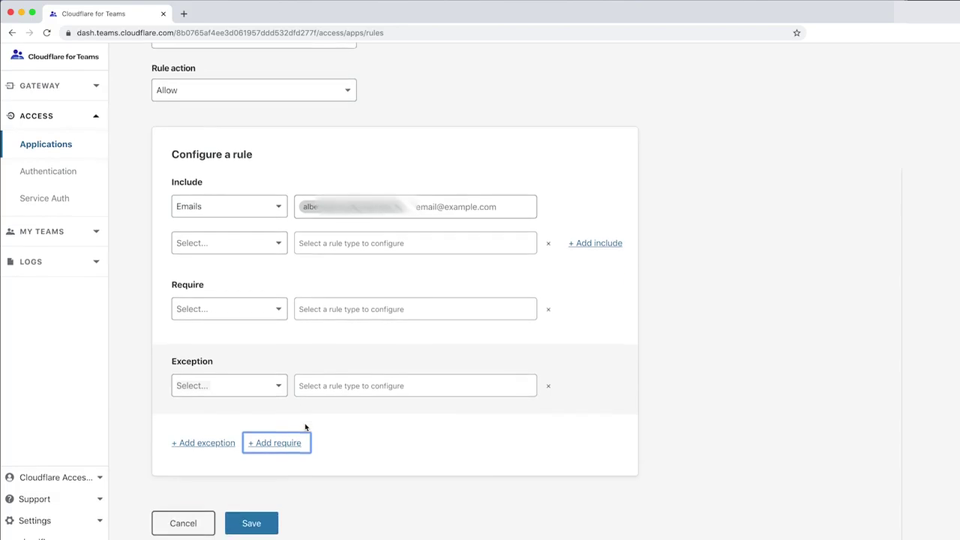
Step: Remove the blank require, exception and second include conditions from the Just Me rule and save the rule
{"action": "left_click", "coordinate": [549, 312]}
{"action": "left_click", "coordinate": [548, 387]}
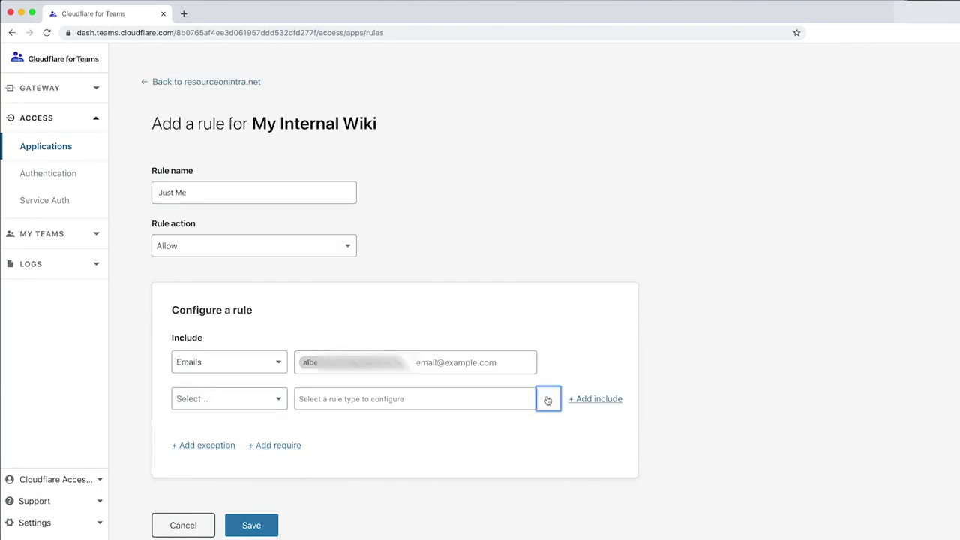
{"action": "left_click", "coordinate": [548, 398]}
{"action": "left_click", "coordinate": [254, 503]}
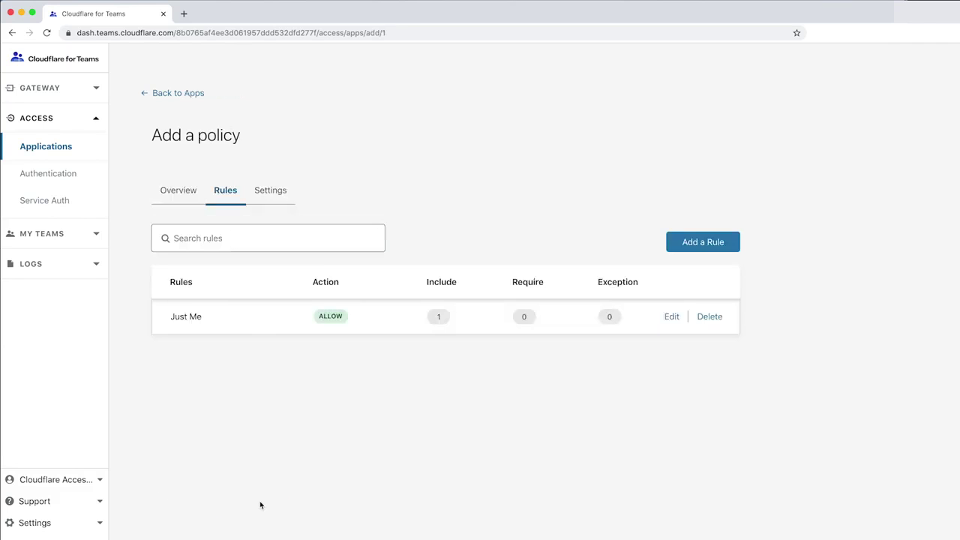
Step: View the policy's advanced CORS settings, leave them unset, and save the My Internal Wiki application
{"action": "left_click", "coordinate": [275, 198]}
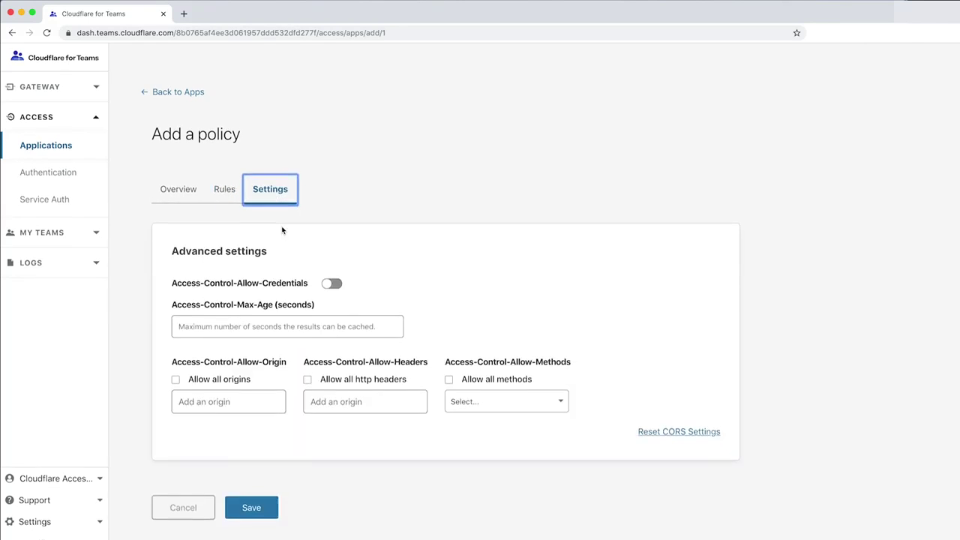
{"action": "left_click", "coordinate": [259, 509]}
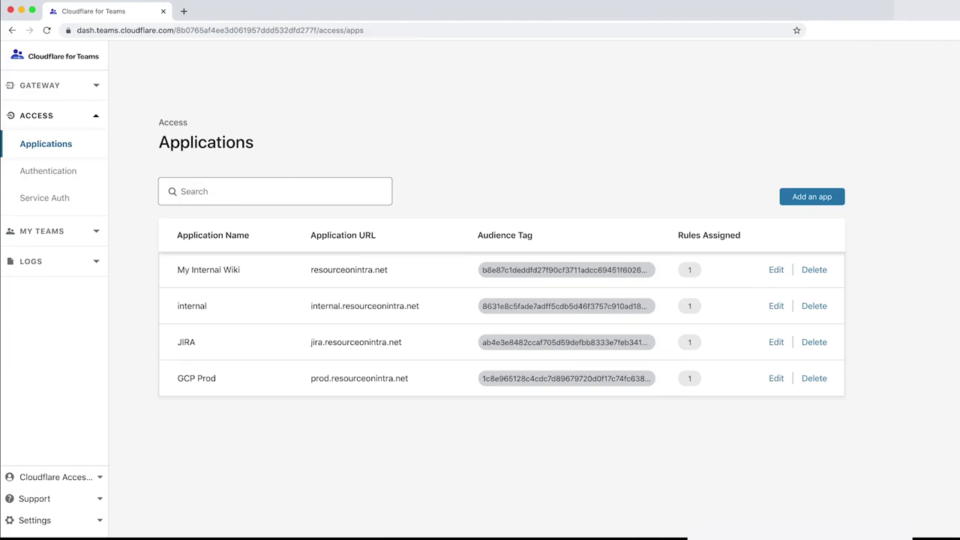
Step: Visit resourceonintra.net in a new incognito window, choose AzureAD sign-in and enter the permitted person's email address
{"action": "key", "text": "super+shift+n"}
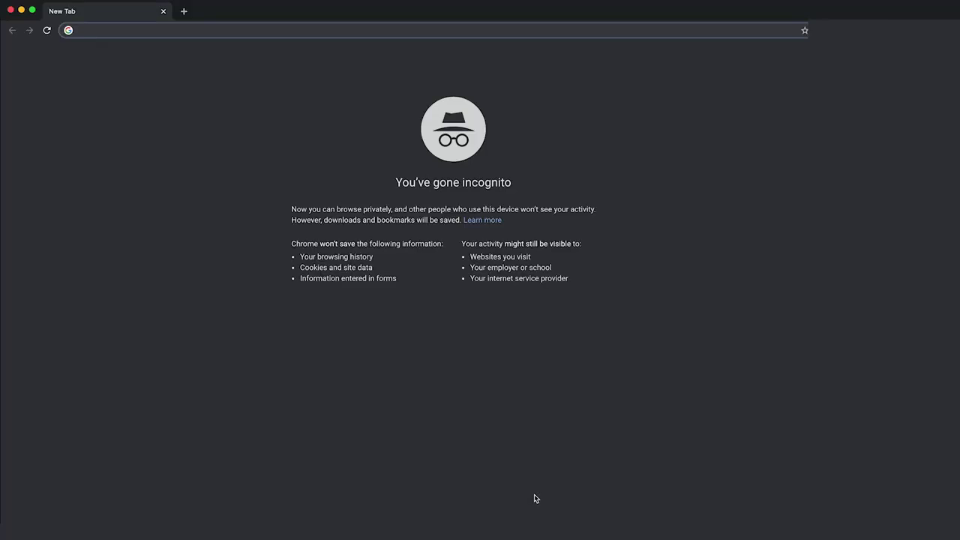
{"action": "type", "text": "resourceonintra.net"}
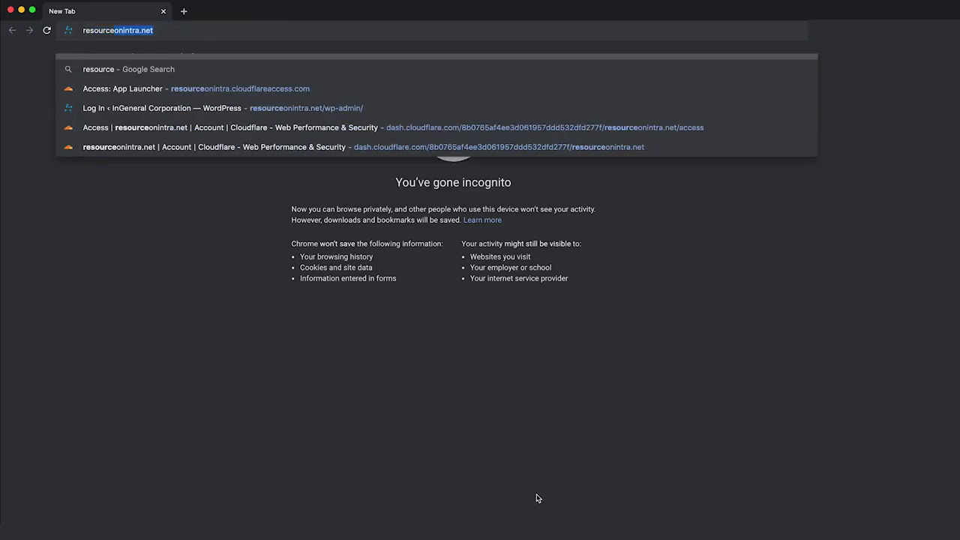
{"action": "key", "text": "Return"}
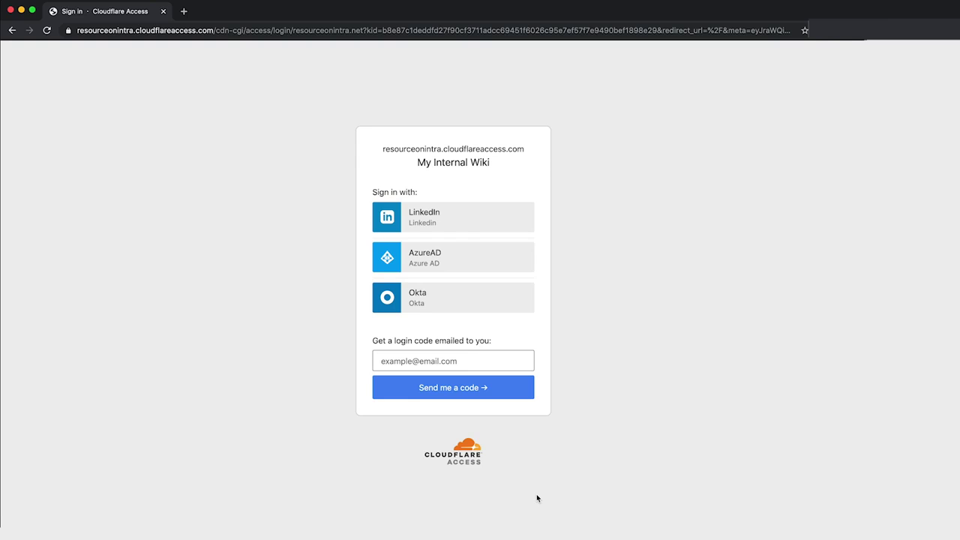
{"action": "left_click", "coordinate": [442, 258]}
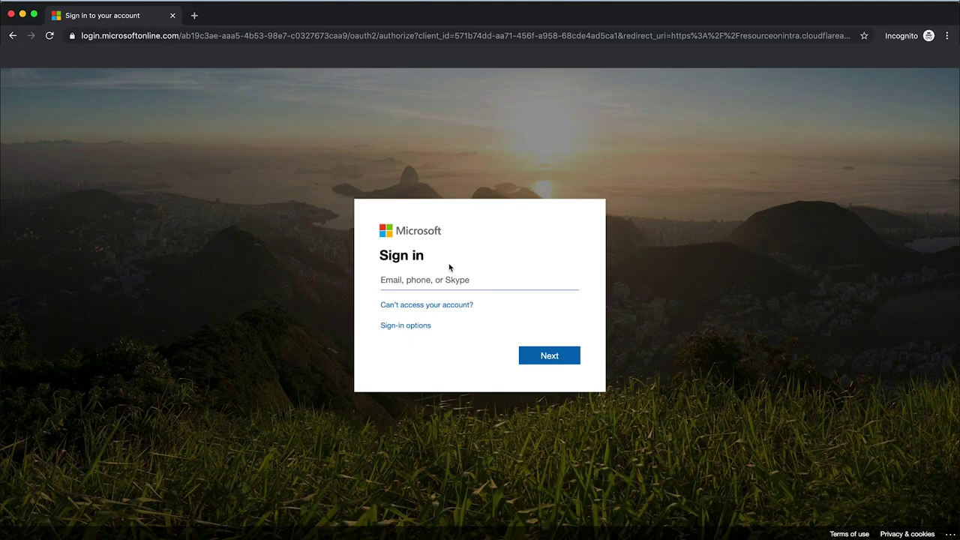
{"action": "type", "text": "albe"}
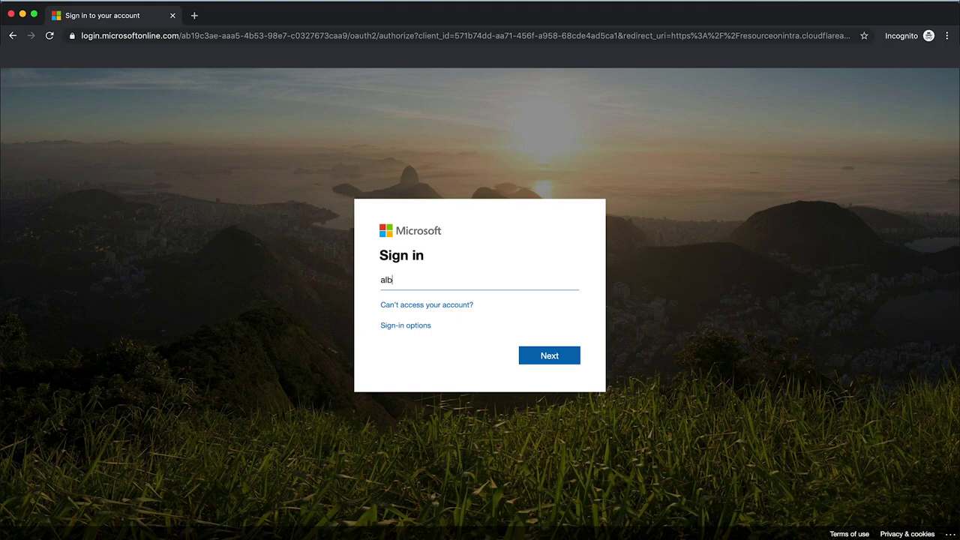
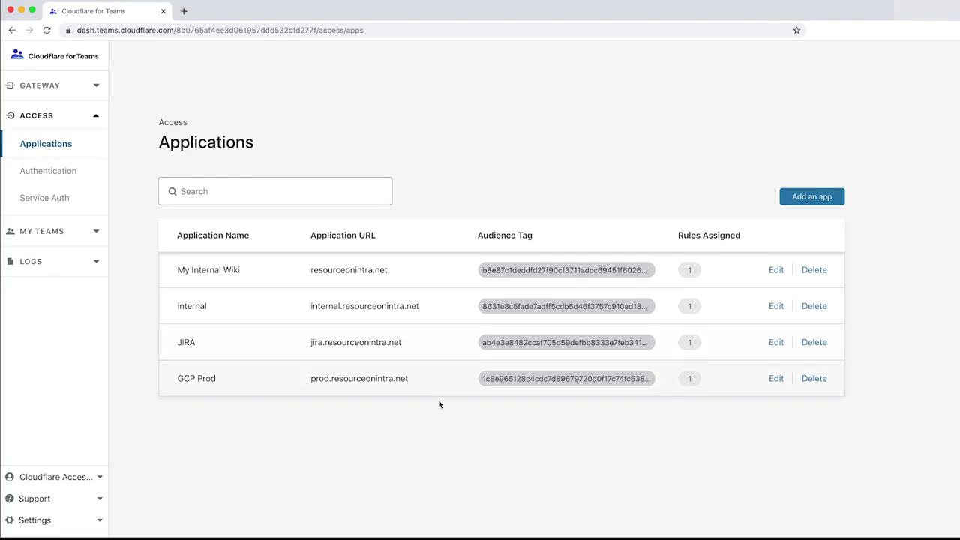
Step: Show the Access Audit Log in Cloudflare for Teams and expand the details of its most recent entry
{"action": "left_click", "coordinate": [97, 262]}
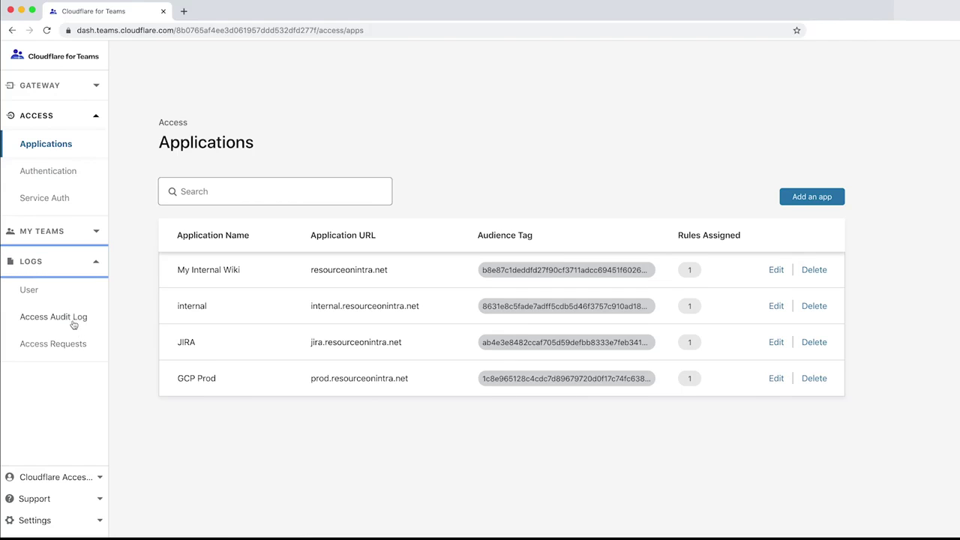
{"action": "left_click", "coordinate": [74, 323]}
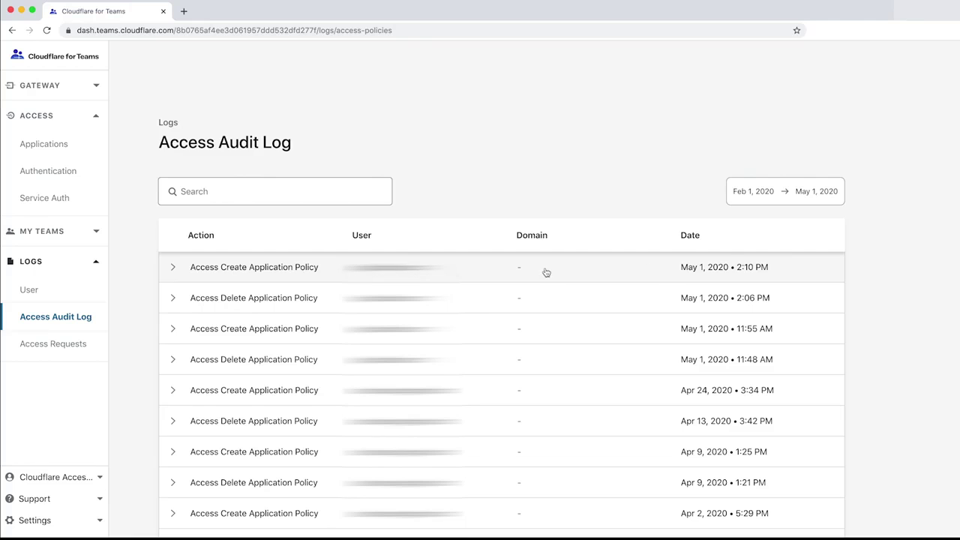
{"action": "left_click", "coordinate": [173, 270]}
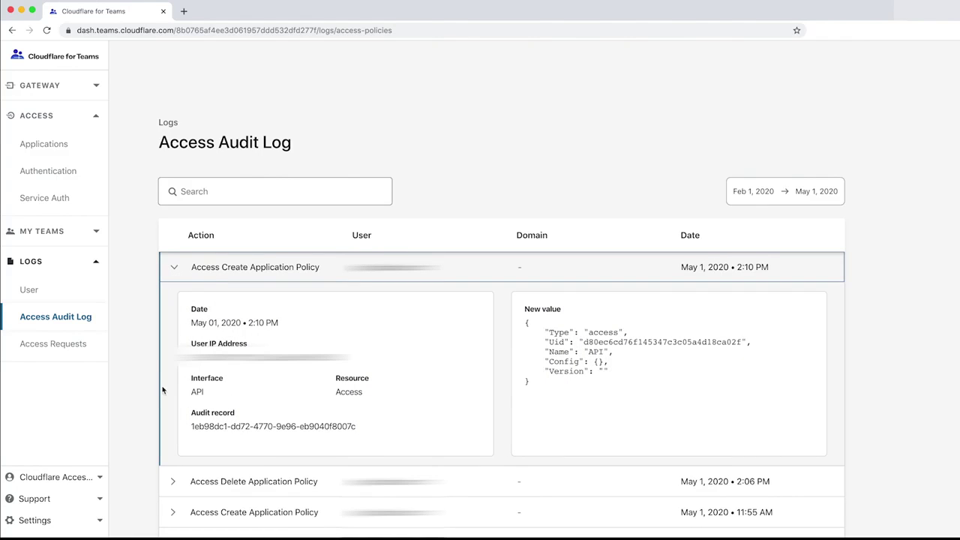
Step: Show the Access Requests log and inspect the details of the latest resourceonintra.net login, collapsing the entry again
{"action": "left_click", "coordinate": [57, 347]}
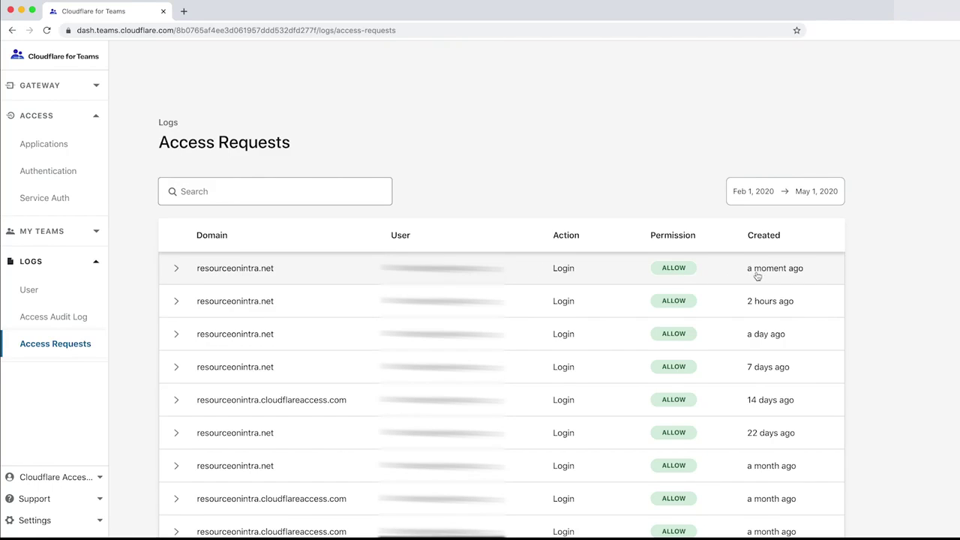
{"action": "left_click", "coordinate": [178, 268]}
{"action": "scroll", "coordinate": [192, 285], "scroll_direction": "down", "scroll_amount": 1}
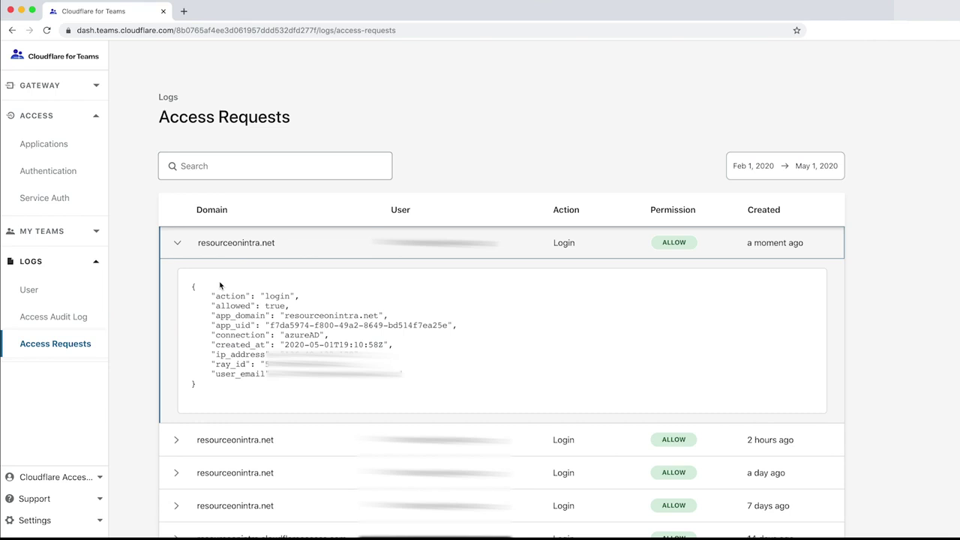
{"action": "left_click", "coordinate": [178, 243]}
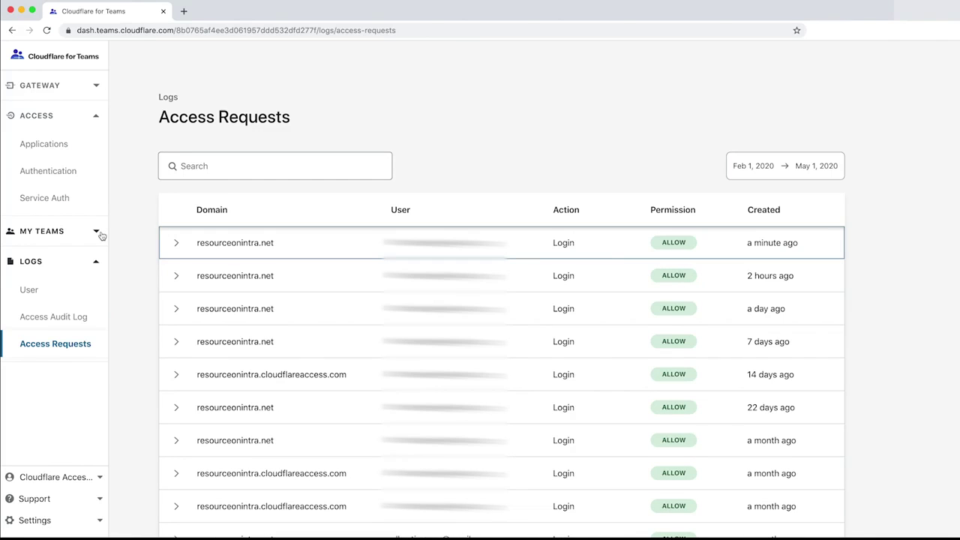
Step: View the Service Authentication options and read the SSH section on short-lived certificates
{"action": "left_click", "coordinate": [77, 200]}
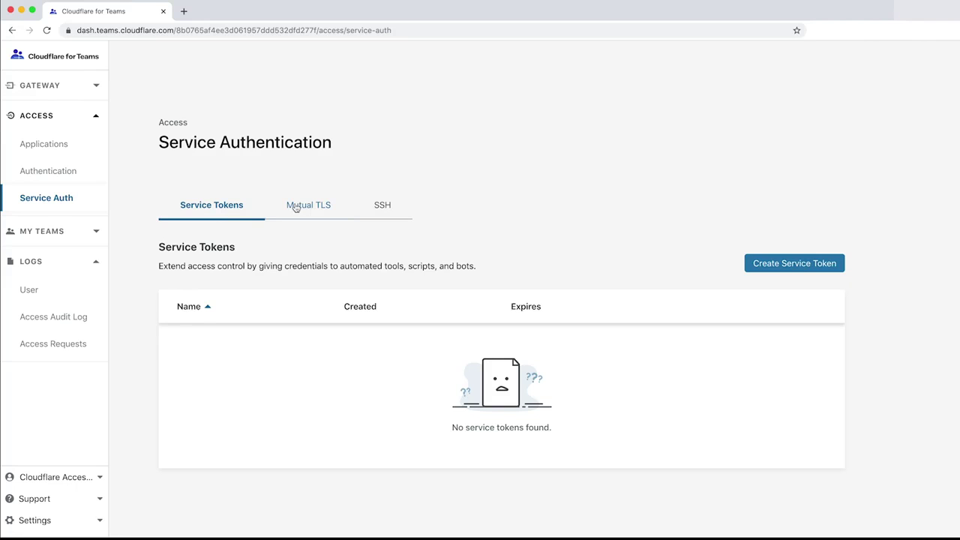
{"action": "left_click", "coordinate": [380, 214]}
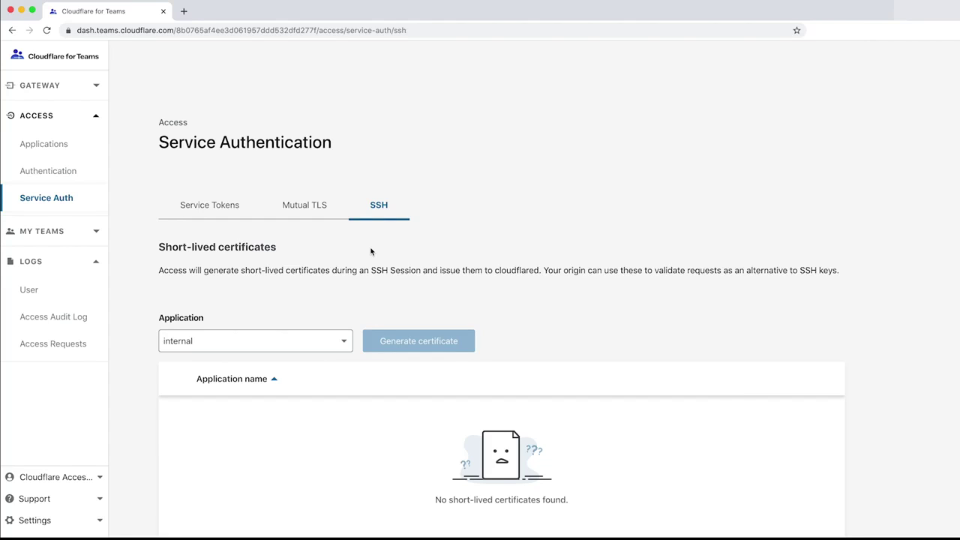
{"action": "left_click_drag", "start_coordinate": [302, 253], "coordinate": [246, 248]}
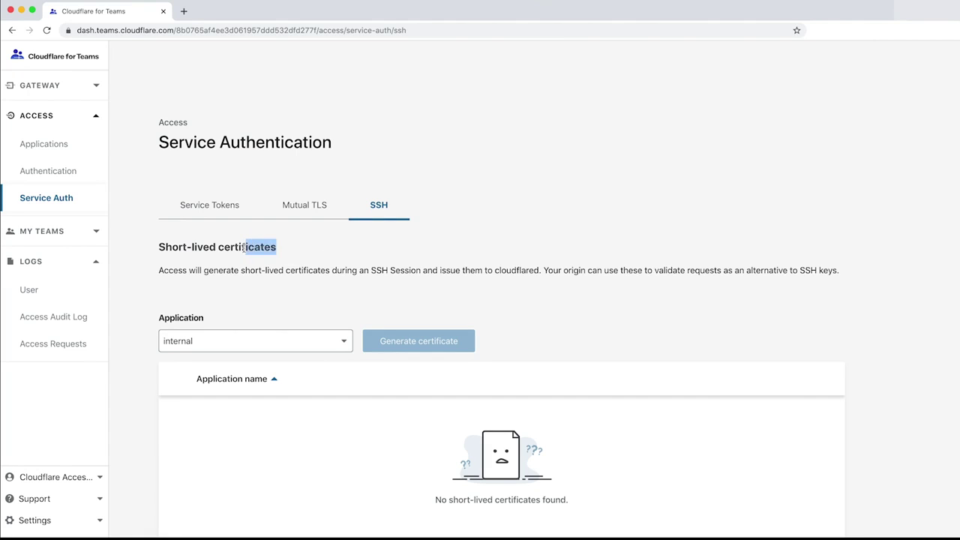
{"action": "left_click", "coordinate": [243, 247]}
Step: Review the Gateway overview's request charts, allowed and blocked domains, and requests by category
{"action": "scroll", "coordinate": [246, 267], "scroll_direction": "down", "scroll_amount": 1}
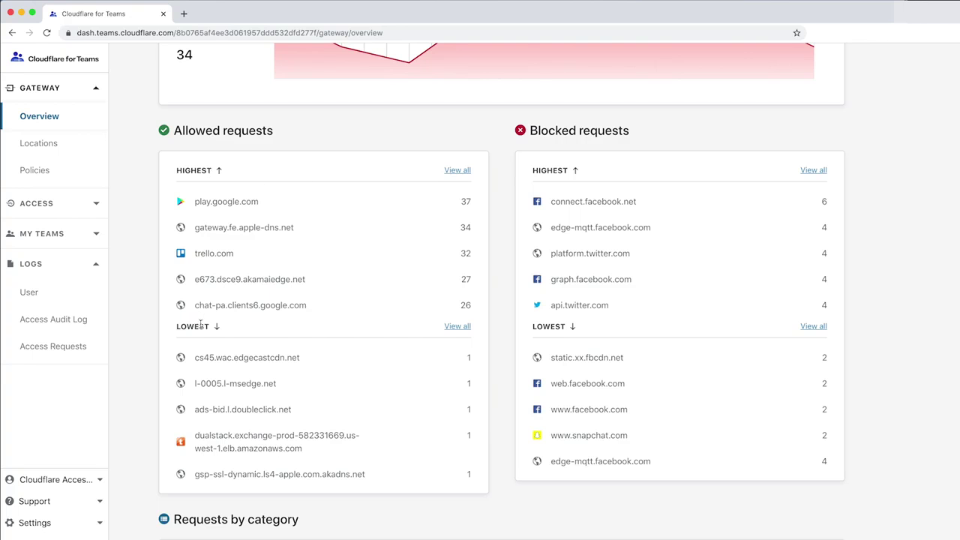
{"action": "scroll", "coordinate": [201, 326], "scroll_direction": "down", "scroll_amount": 5}
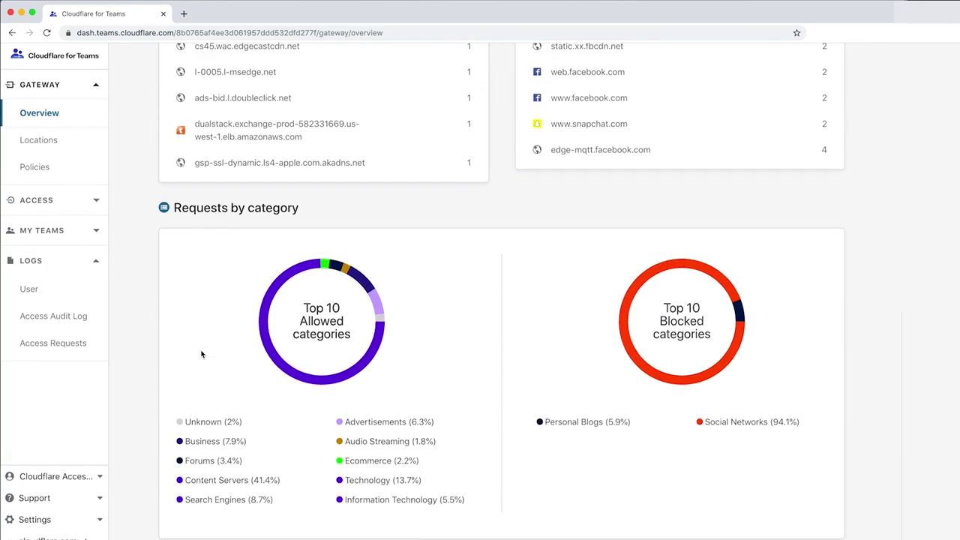
{"action": "mouse_move", "coordinate": [379, 315]}
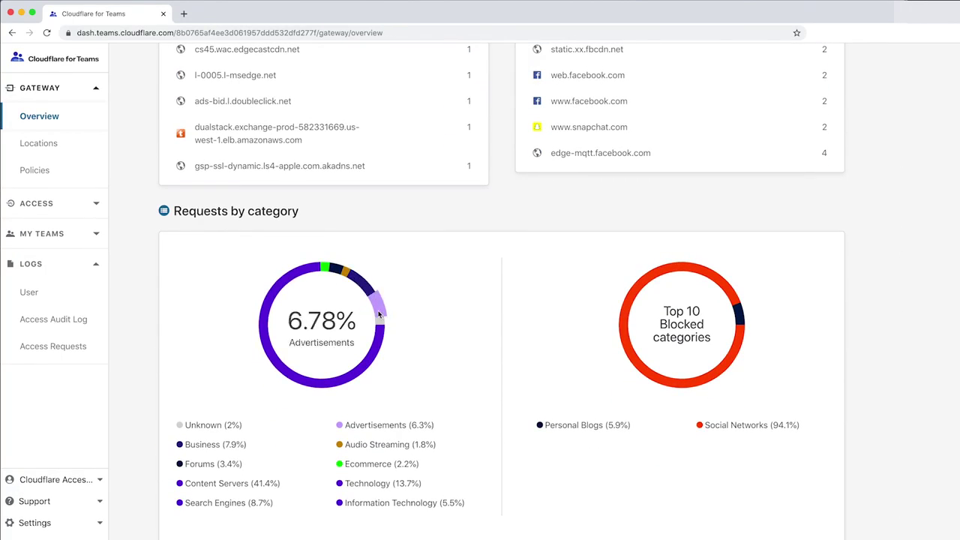
{"action": "scroll", "coordinate": [604, 300], "scroll_direction": "up", "scroll_amount": 7}
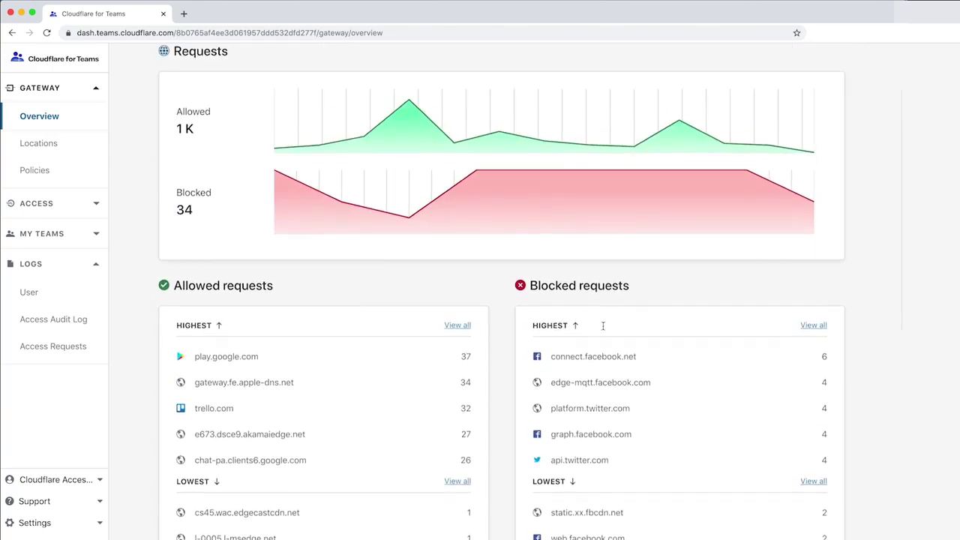
{"action": "scroll", "coordinate": [603, 326], "scroll_direction": "up", "scroll_amount": 2}
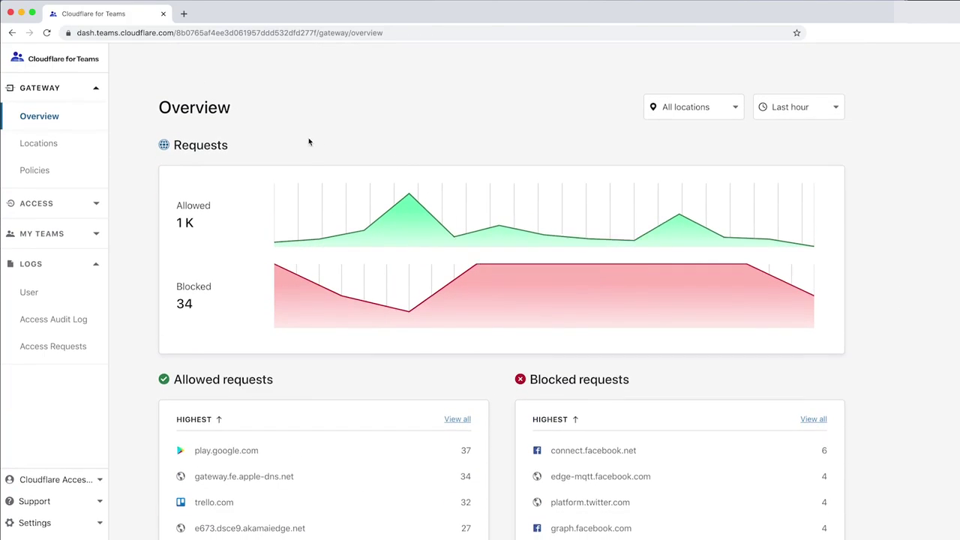
Step: Show the DNS addresses of the AUS-1 Gateway location and open the location's configuration
{"action": "left_click", "coordinate": [40, 147]}
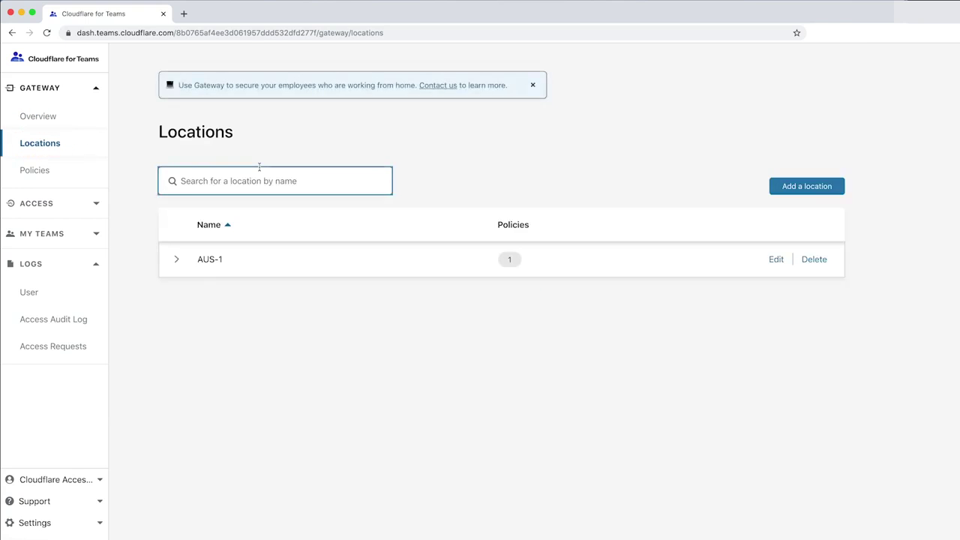
{"action": "left_click", "coordinate": [177, 260]}
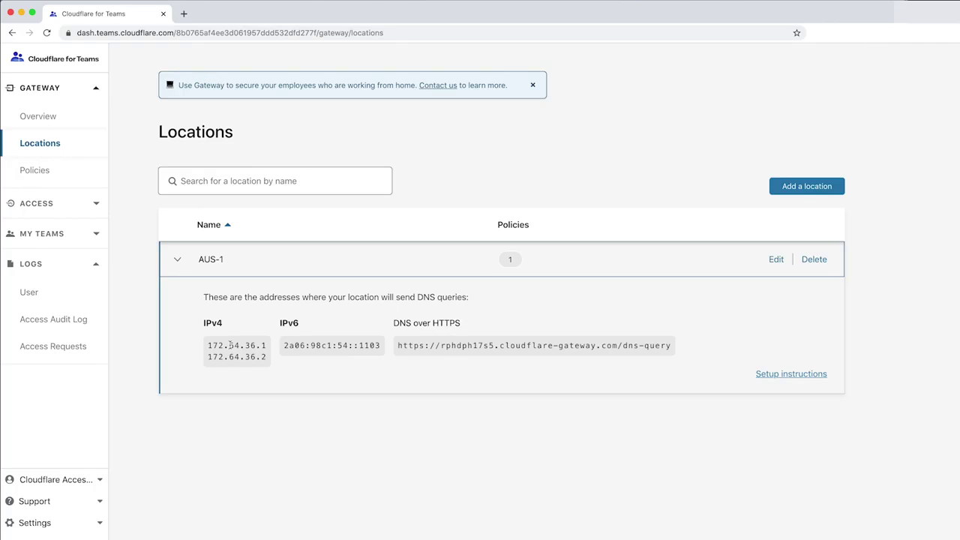
{"action": "left_click", "coordinate": [776, 259]}
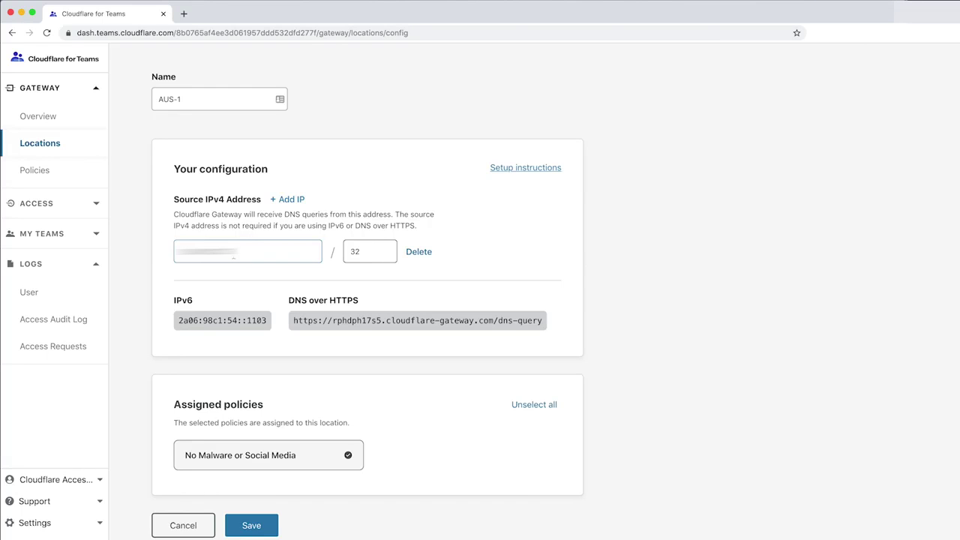
Step: Read the AUS-1 router setup instructions and its DNS over HTTPS address, and return to the locations list
{"action": "left_click", "coordinate": [518, 170]}
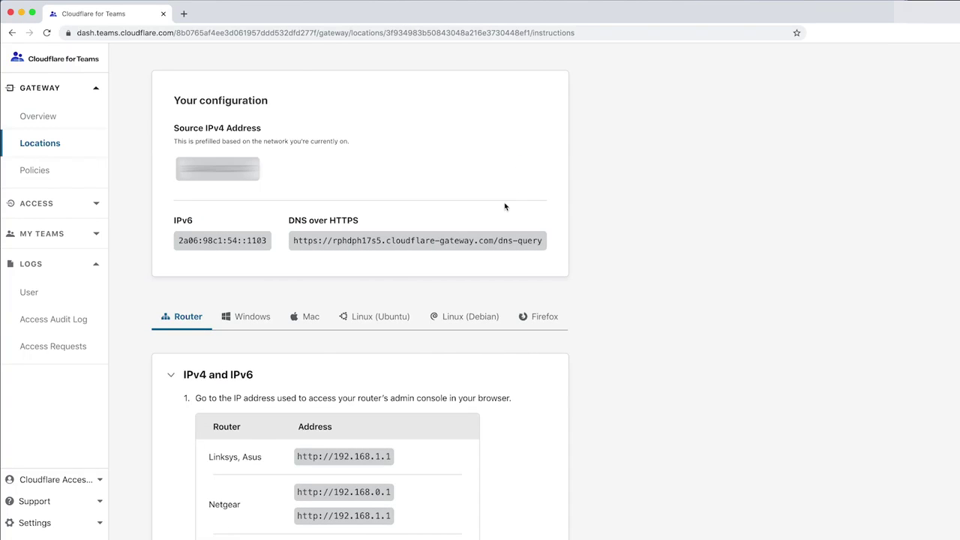
{"action": "scroll", "coordinate": [403, 275], "scroll_direction": "down", "scroll_amount": 5}
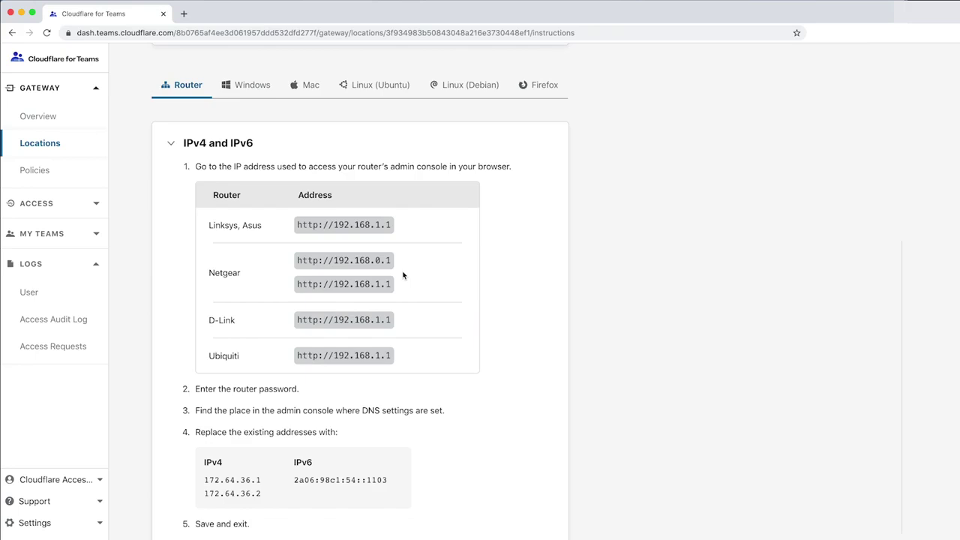
{"action": "scroll", "coordinate": [403, 275], "scroll_direction": "down", "scroll_amount": 1}
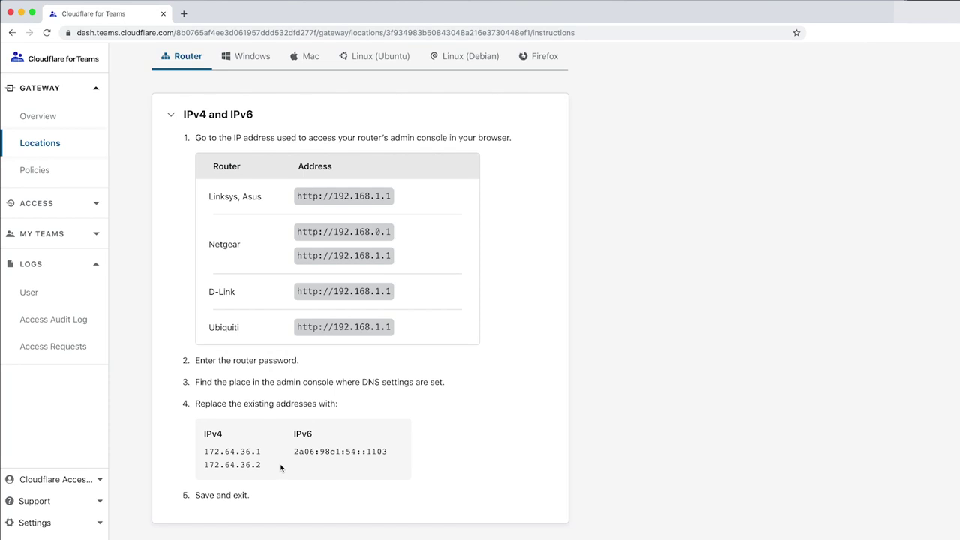
{"action": "scroll", "coordinate": [280, 468], "scroll_direction": "up", "scroll_amount": 6}
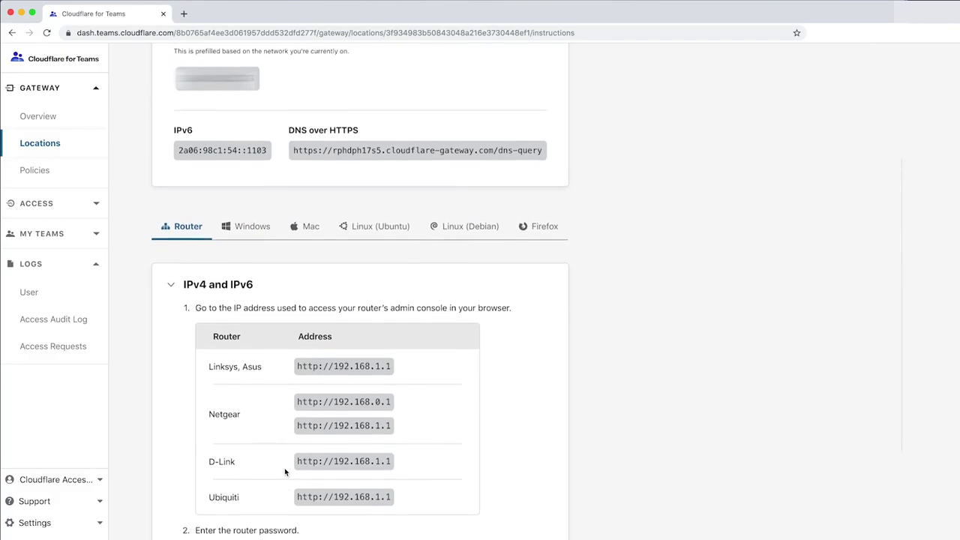
{"action": "scroll", "coordinate": [285, 472], "scroll_direction": "up", "scroll_amount": 5}
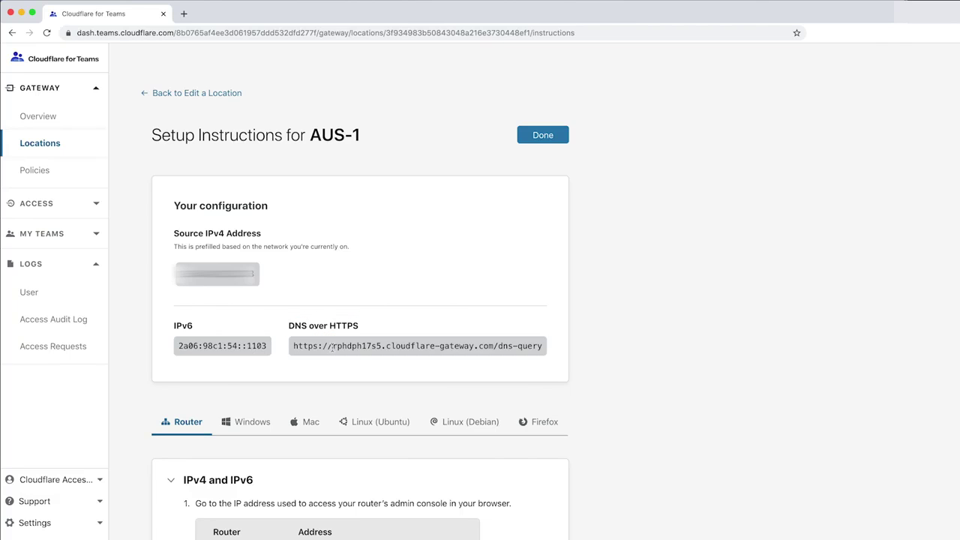
{"action": "left_click_drag", "start_coordinate": [329, 346], "coordinate": [379, 346]}
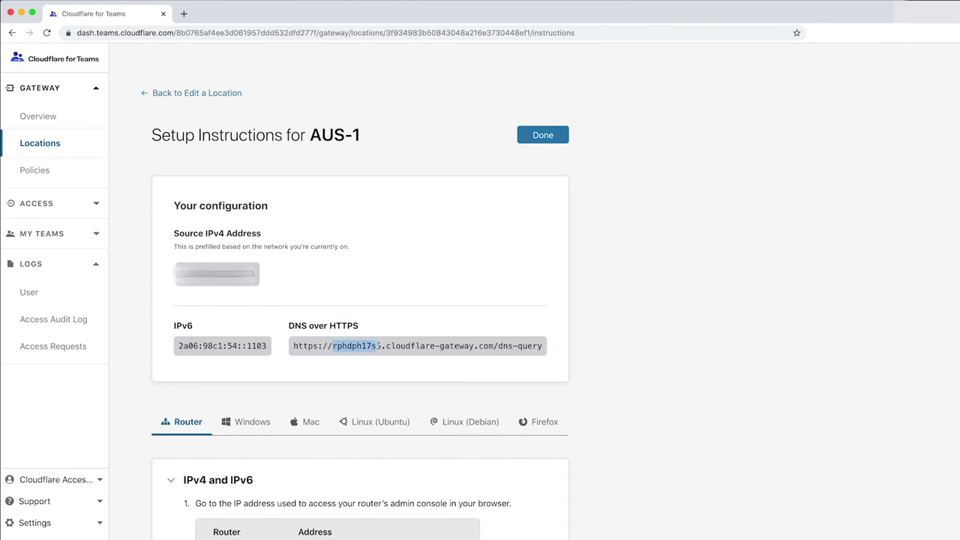
{"action": "left_click", "coordinate": [386, 366]}
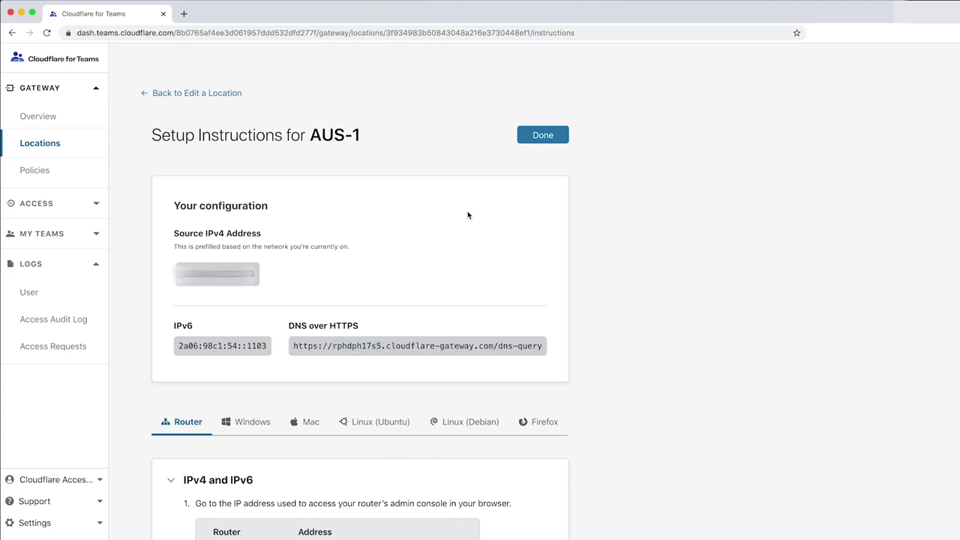
{"action": "left_click", "coordinate": [542, 137]}
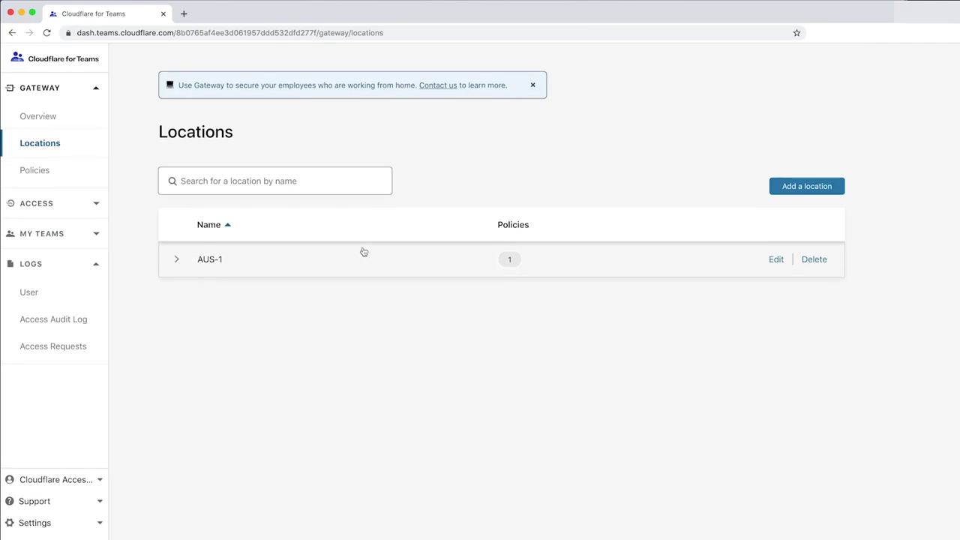
Step: Open the No Malware or Social Media policy for editing and view its assigned locations and block page settings
{"action": "left_click", "coordinate": [51, 172]}
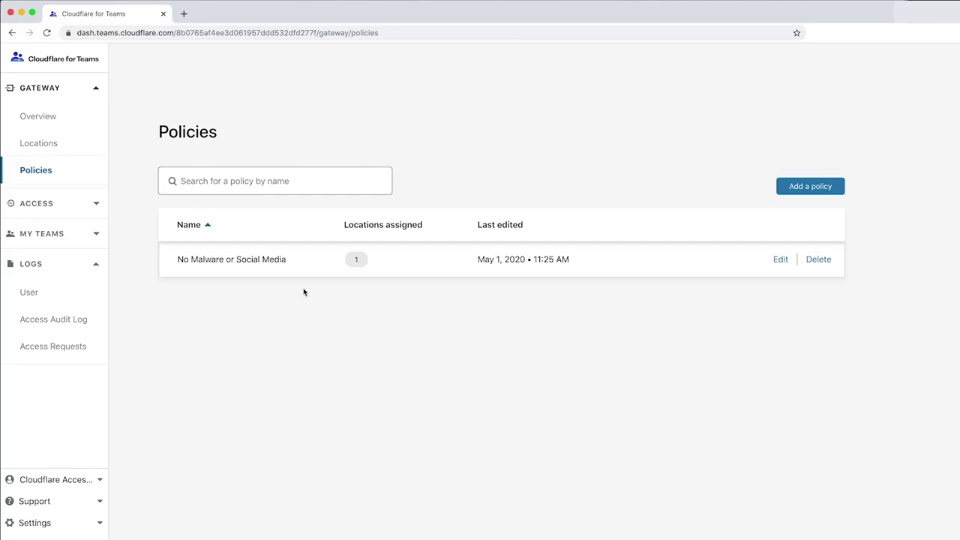
{"action": "left_click", "coordinate": [780, 260]}
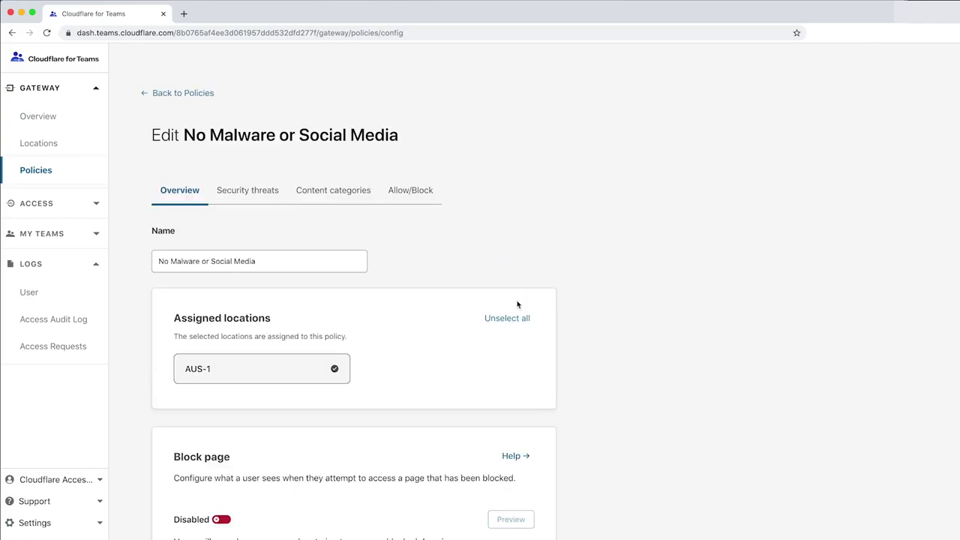
{"action": "scroll", "coordinate": [353, 252], "scroll_direction": "down", "scroll_amount": 2}
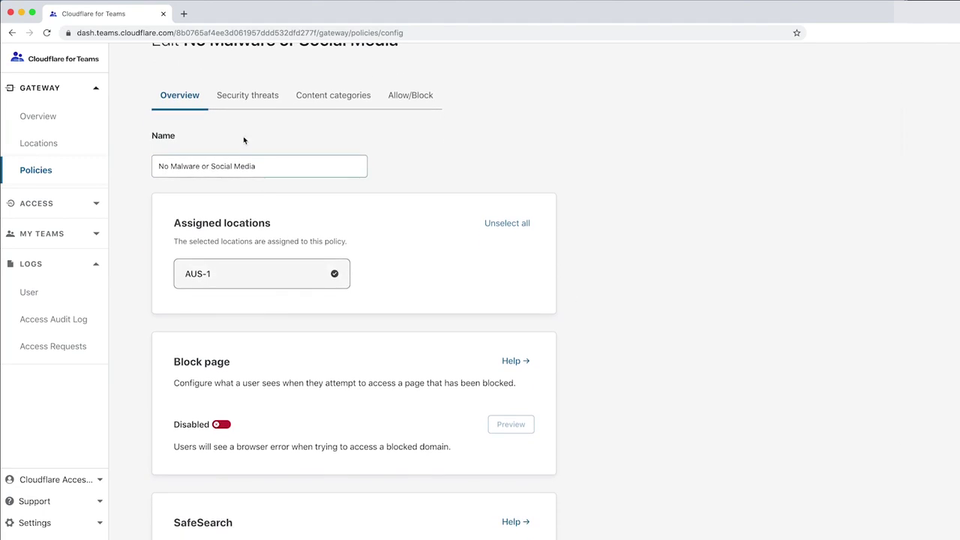
Step: Review the security threat categories that the No Malware or Social Media policy can block
{"action": "left_click", "coordinate": [237, 102]}
{"action": "scroll", "coordinate": [255, 145], "scroll_direction": "down", "scroll_amount": 1}
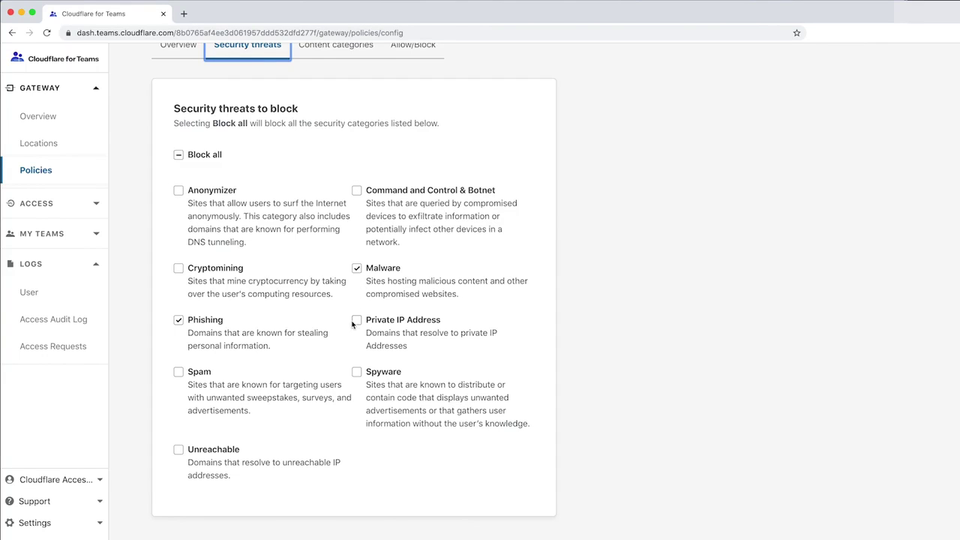
{"action": "scroll", "coordinate": [353, 343], "scroll_direction": "down", "scroll_amount": 1}
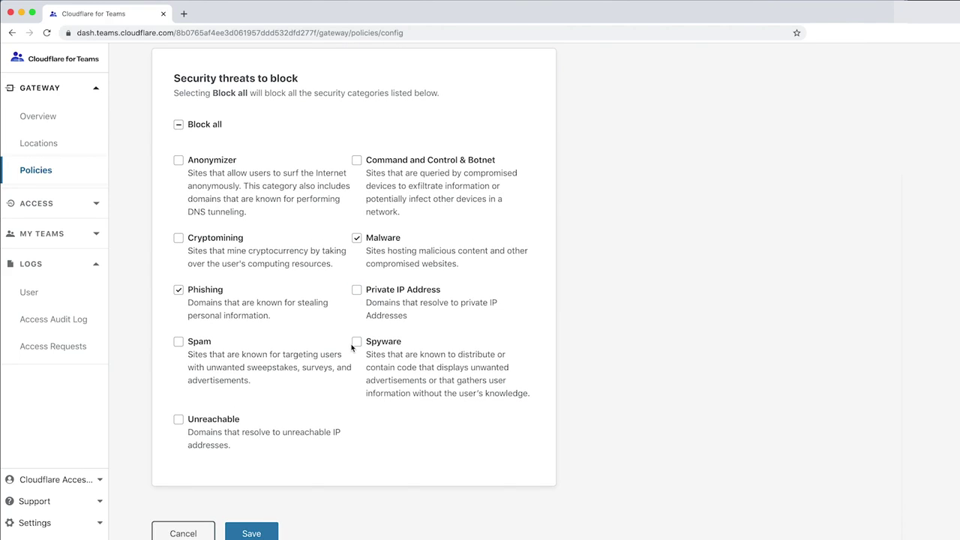
{"action": "scroll", "coordinate": [352, 346], "scroll_direction": "up", "scroll_amount": 1}
{"action": "scroll", "coordinate": [327, 107], "scroll_direction": "up", "scroll_amount": 2}
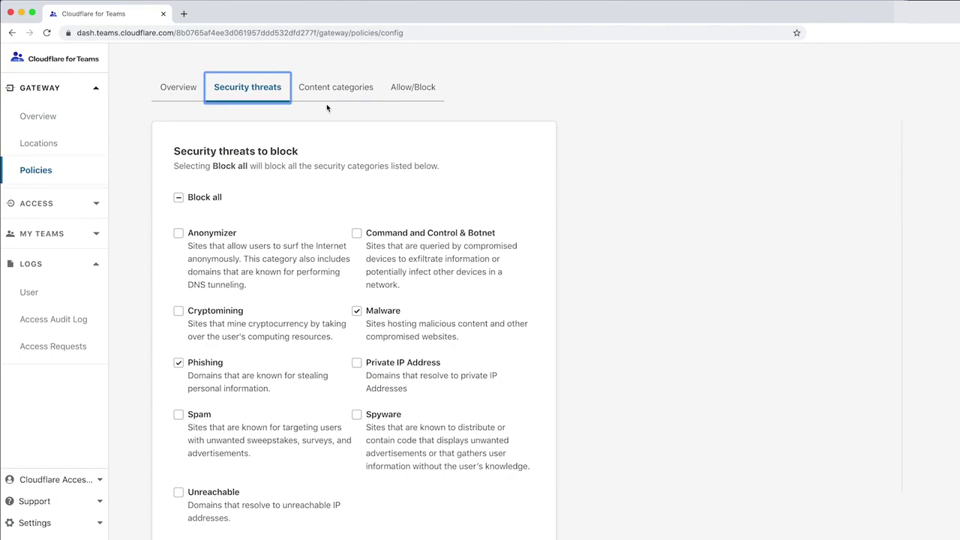
Step: Review the policy's content categories, expanding Society & Lifestyle to check its subcategories down to Social Networks and collapsing it again
{"action": "left_click", "coordinate": [332, 88]}
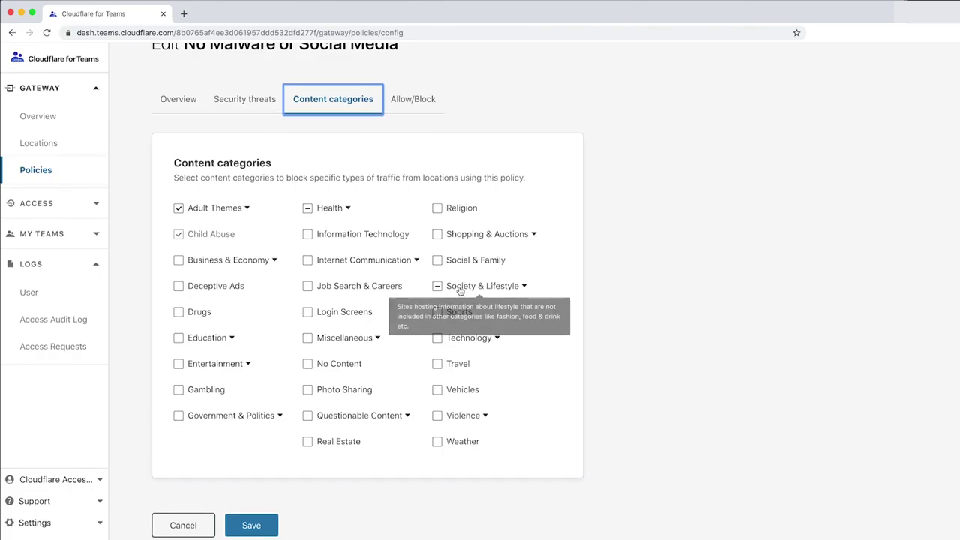
{"action": "left_click", "coordinate": [517, 286]}
{"action": "scroll", "coordinate": [503, 287], "scroll_direction": "down", "scroll_amount": 6}
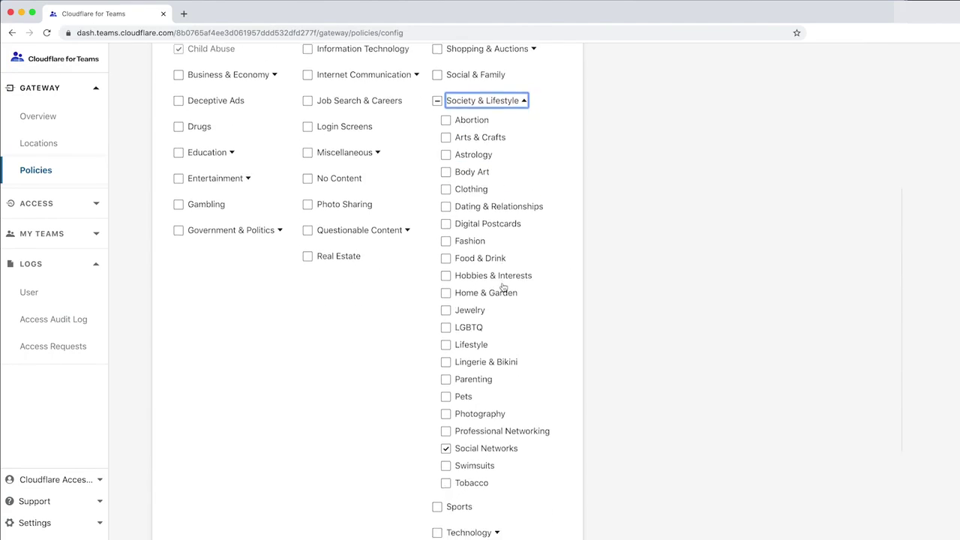
{"action": "scroll", "coordinate": [503, 287], "scroll_direction": "down", "scroll_amount": 4}
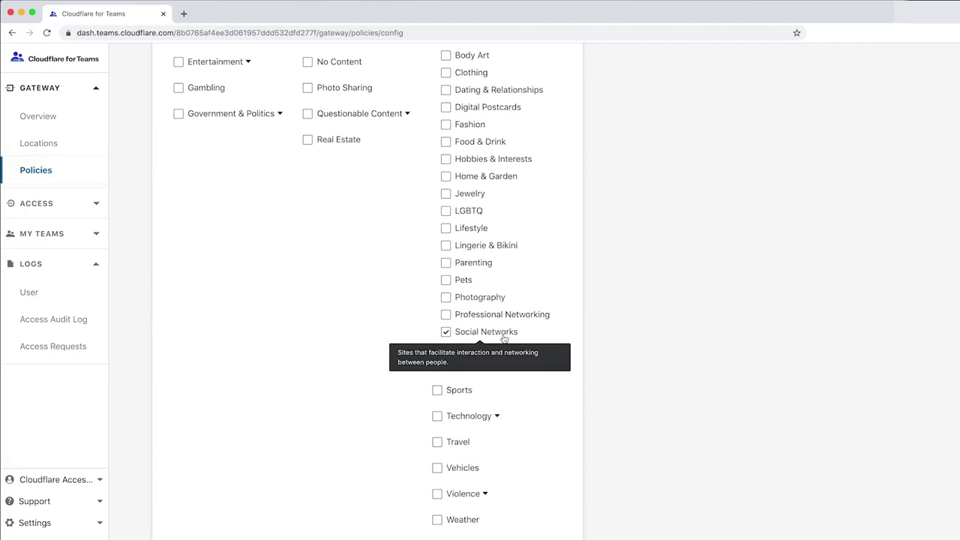
{"action": "scroll", "coordinate": [504, 339], "scroll_direction": "up", "scroll_amount": 10}
{"action": "left_click", "coordinate": [523, 272]}
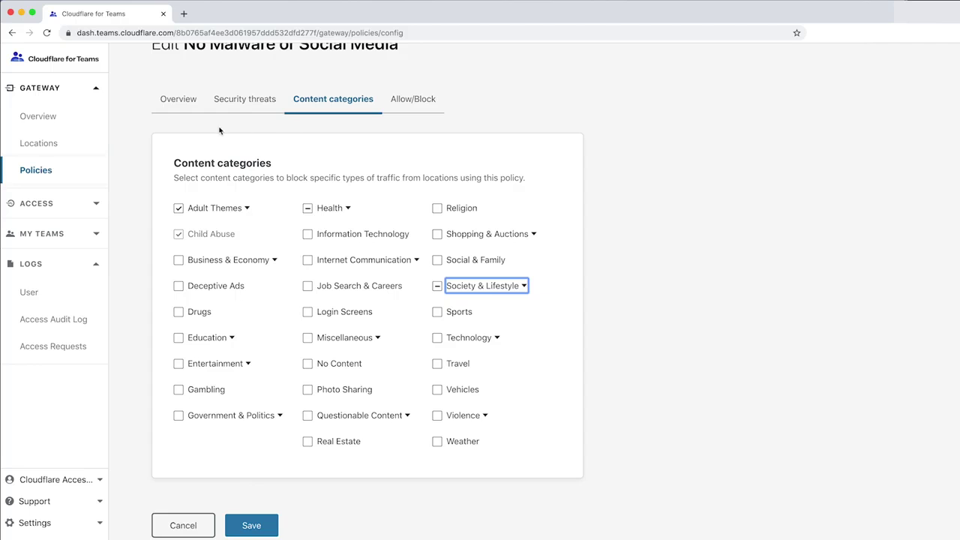
Step: Check the Gateway overview for the allowed and blocked domains and the top blocked categories
{"action": "left_click", "coordinate": [37, 116]}
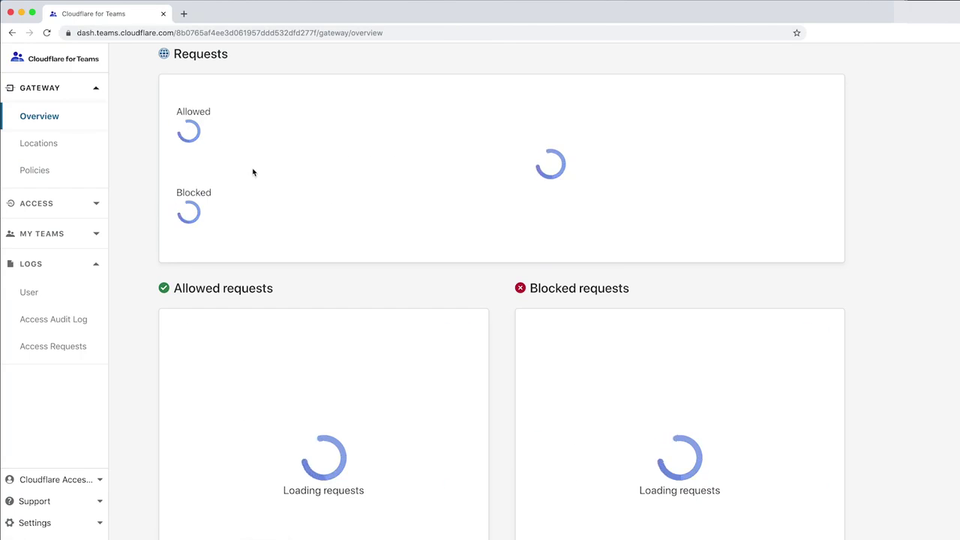
{"action": "scroll", "coordinate": [257, 175], "scroll_direction": "down", "scroll_amount": 3}
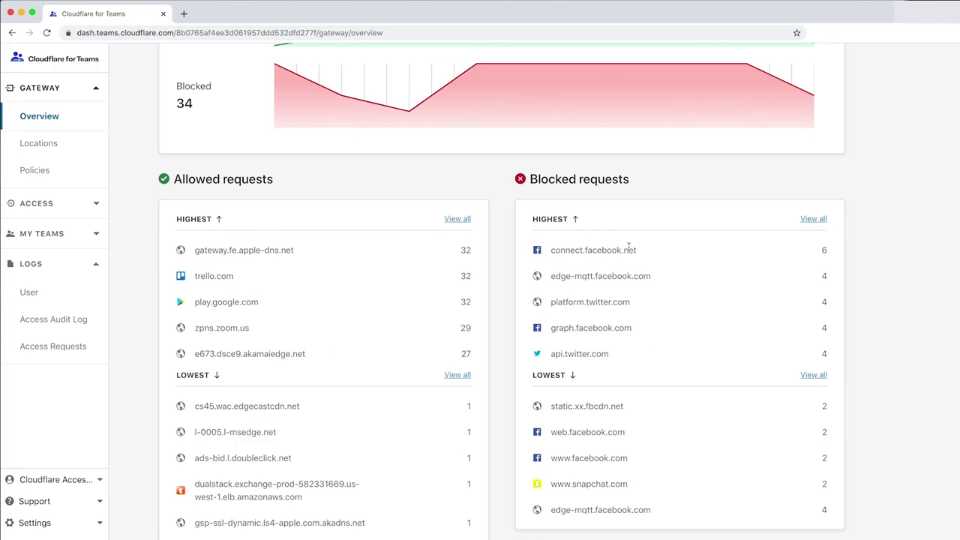
{"action": "scroll", "coordinate": [596, 352], "scroll_direction": "down", "scroll_amount": 4}
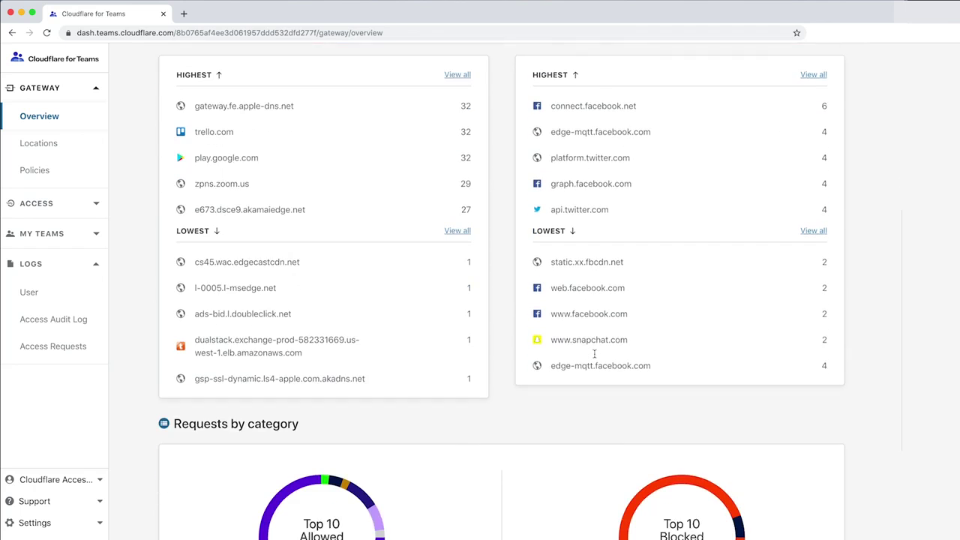
{"action": "scroll", "coordinate": [594, 355], "scroll_direction": "down", "scroll_amount": 5}
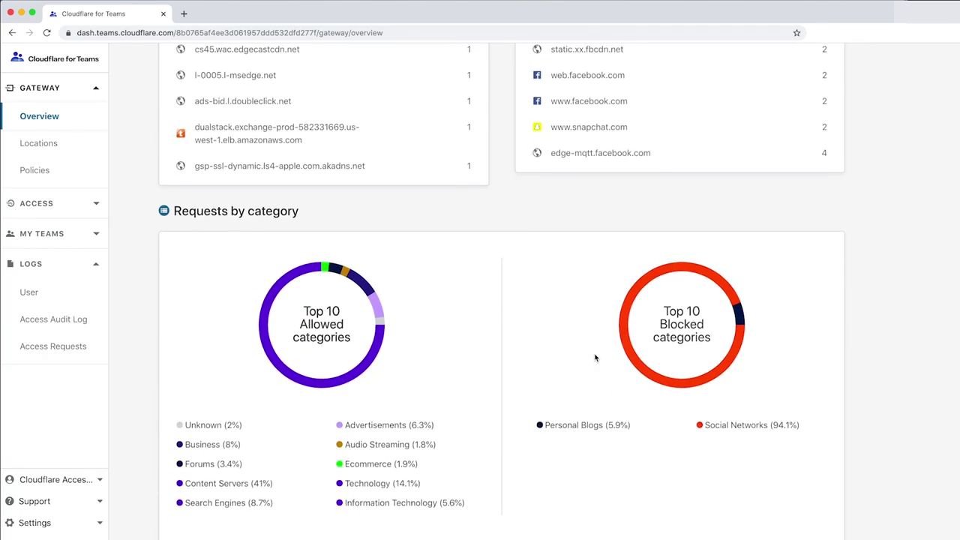
{"action": "scroll", "coordinate": [595, 358], "scroll_direction": "up", "scroll_amount": 5}
Step: Test the policy by visiting malware.testcategory.com and facebook.com in new browser tabs, and close both tabs
{"action": "key", "text": "super+t"}
{"action": "type", "text": "m"}
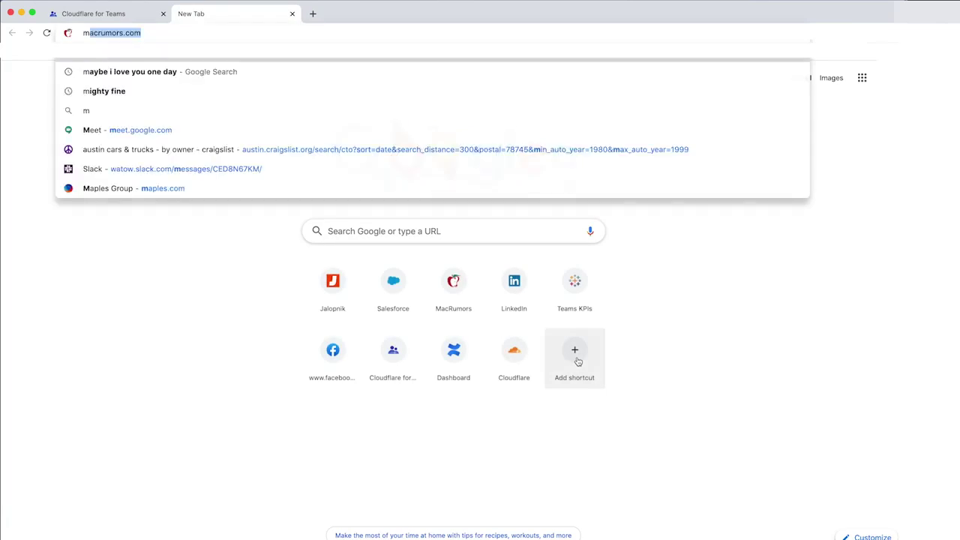
{"action": "type", "text": "alware.testcategory."}
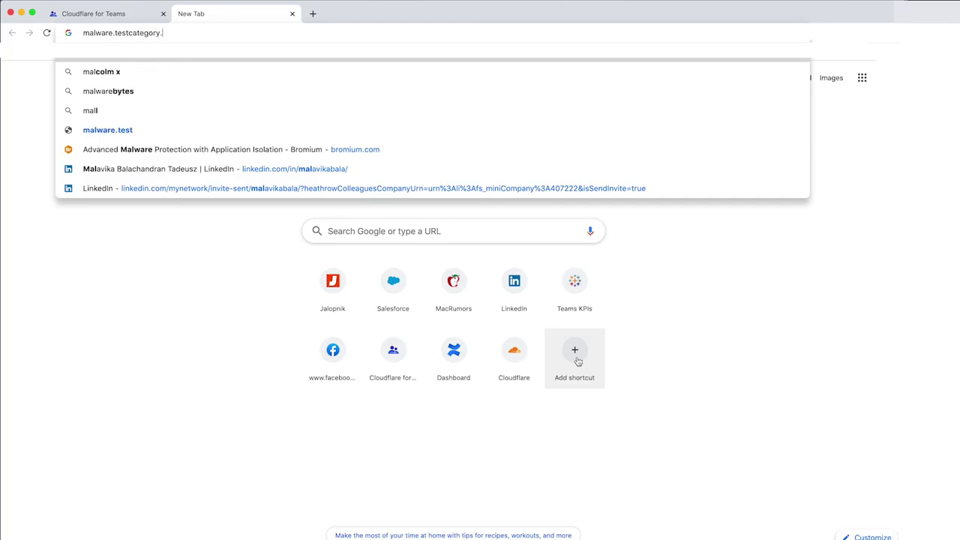
{"action": "type", "text": "com"}
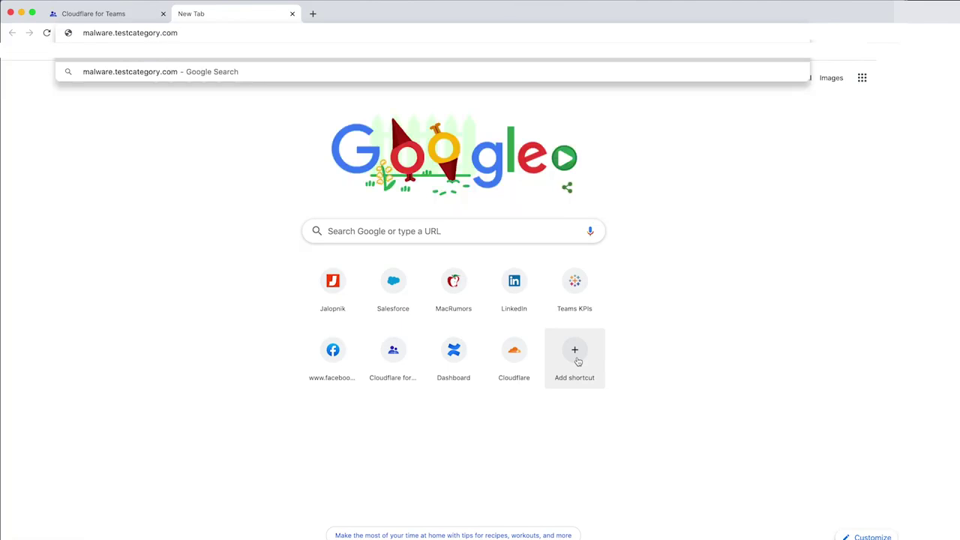
{"action": "key", "text": "Return"}
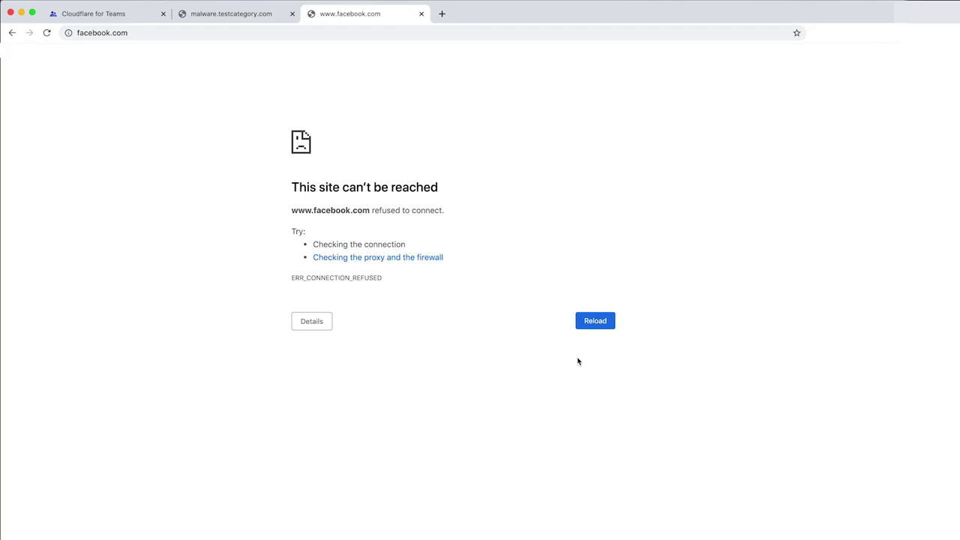
{"action": "key", "text": "super+w"}
{"action": "key", "text": "super+w"}
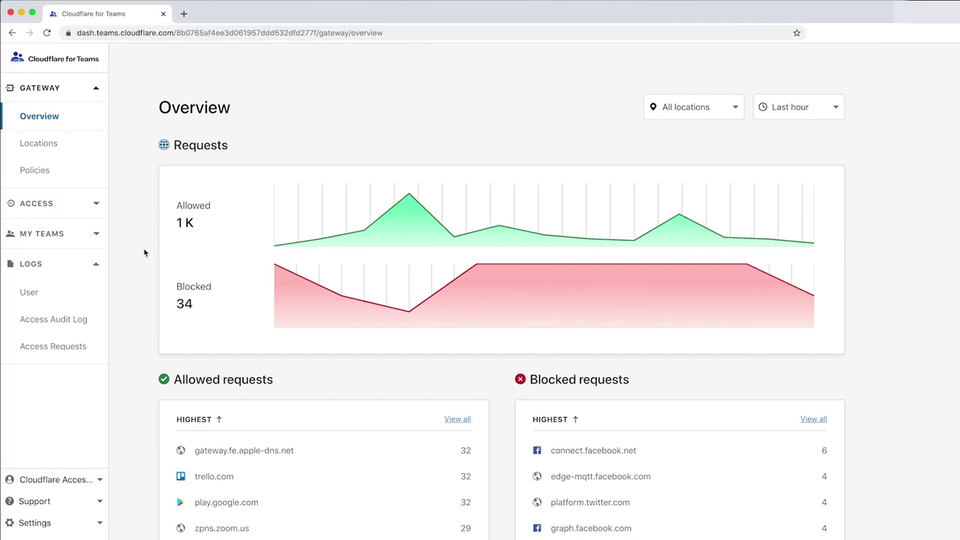
Step: Open the list of groups under My Teams
{"action": "left_click", "coordinate": [41, 240]}
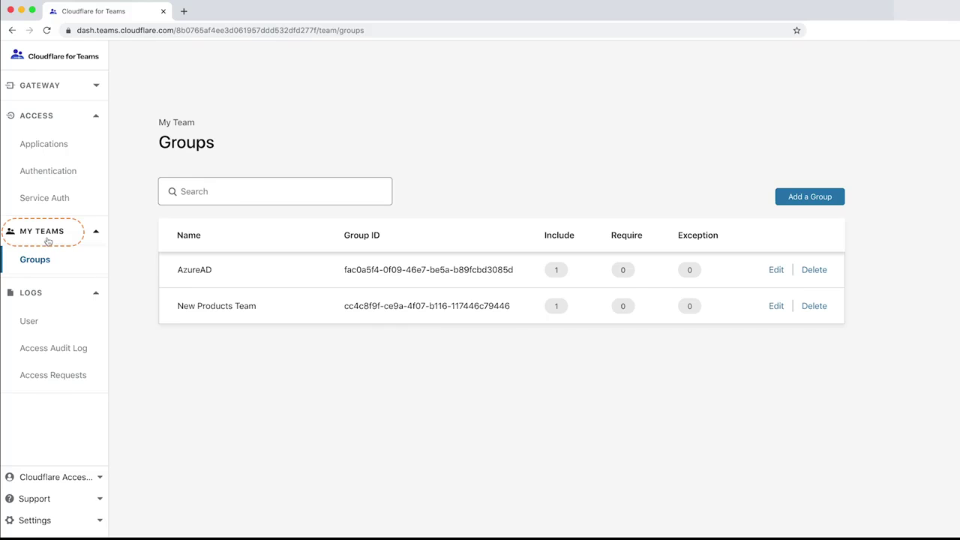